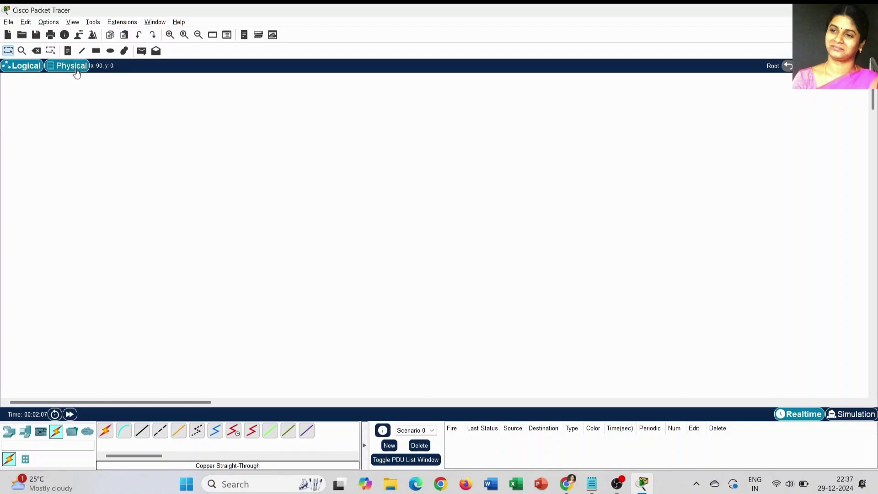
Add the note "VIRTUAL LOCAL AREA NETWORK (VLAN)" as a title centred along the upper edge of the workspace.
left_click(68, 50)
left_click(280, 87)
type("V")
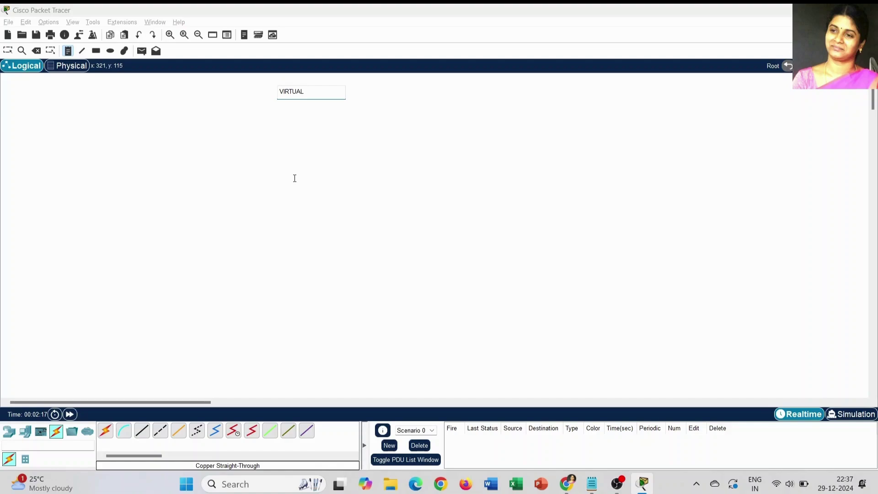
type("IRTUAL LOCAL AREA NETWORK (VLAN")
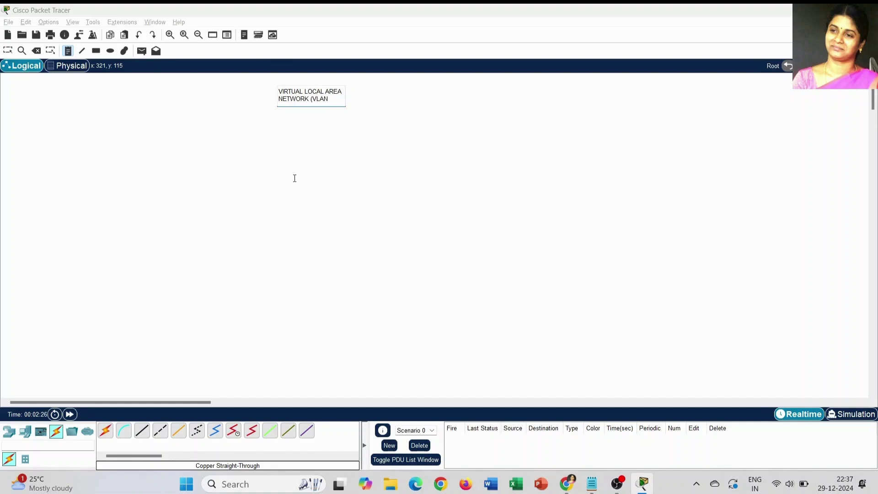
left_click(295, 177)
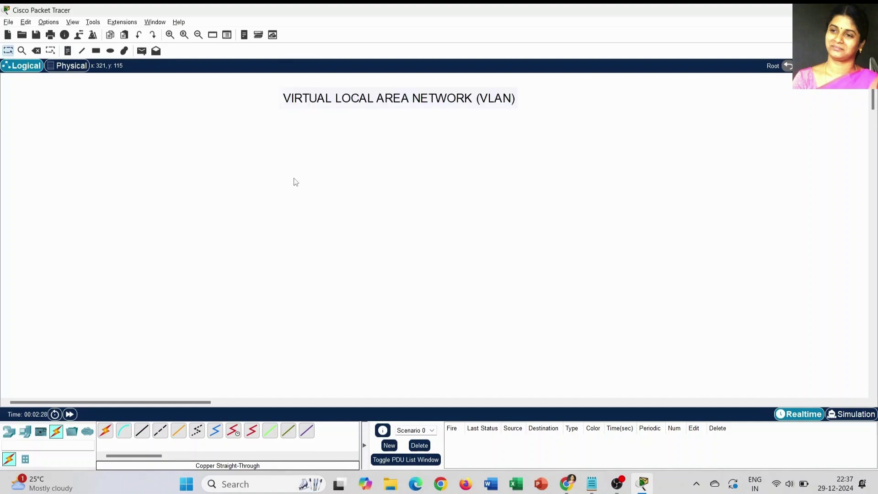
left_click_drag(430, 94, 445, 93)
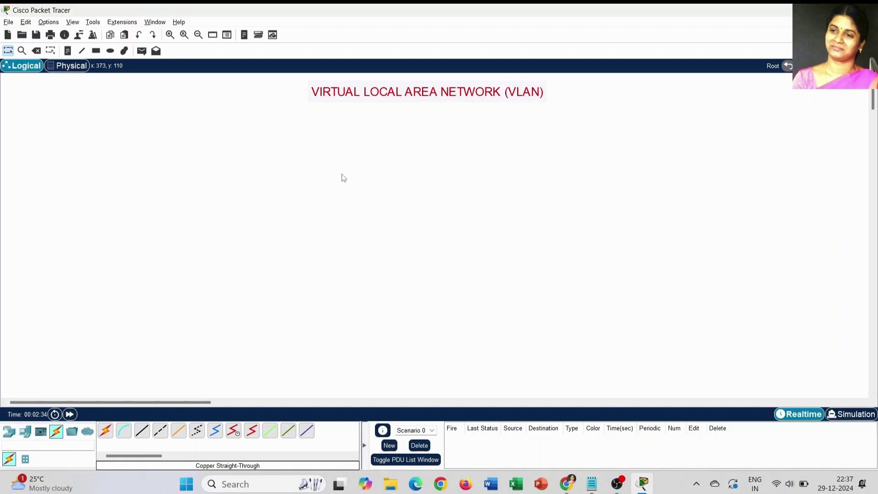
Place four PC-PT end devices in a row across the lower workspace, leaving a wider gap between the second and third.
left_click(25, 432)
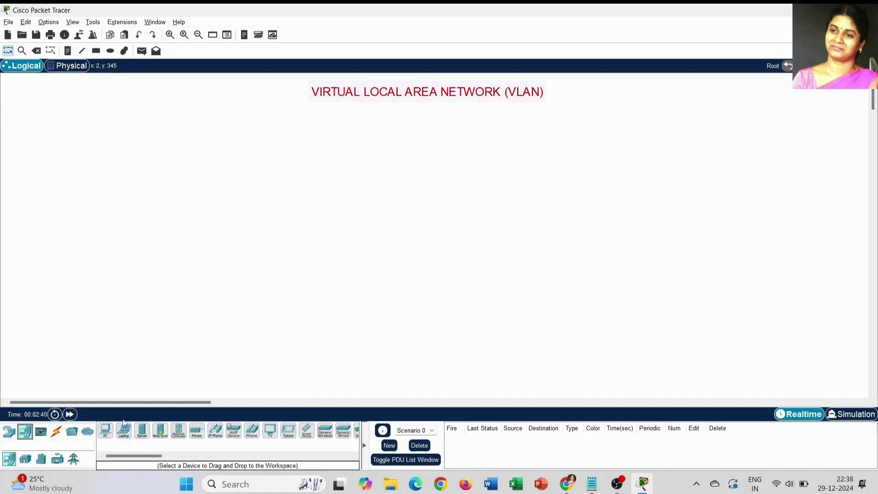
left_click(105, 432)
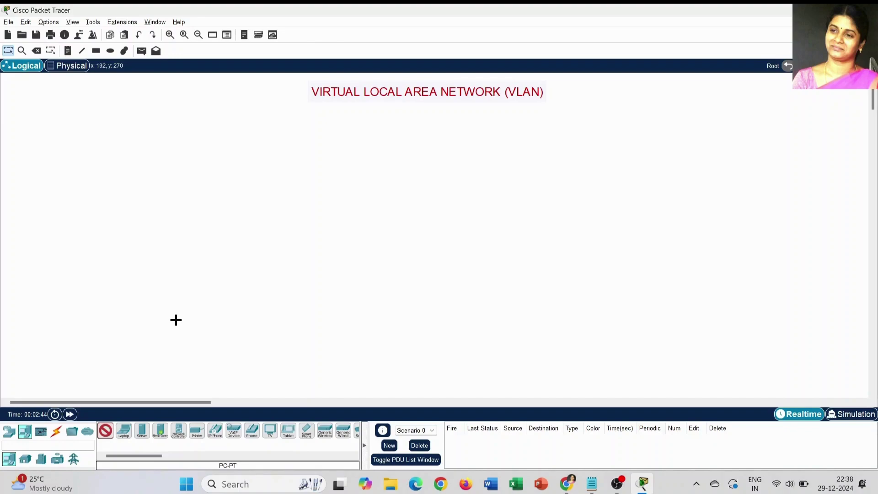
left_click(174, 307)
left_click(105, 431)
left_click(283, 307)
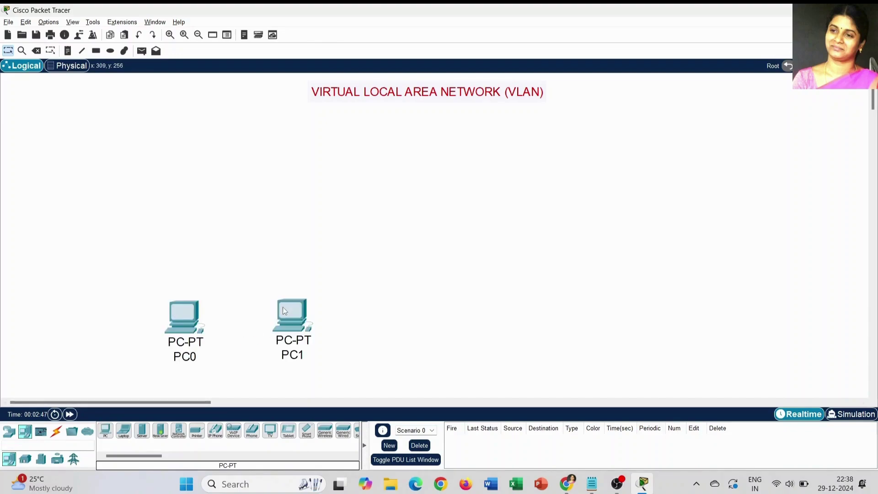
left_click(105, 430)
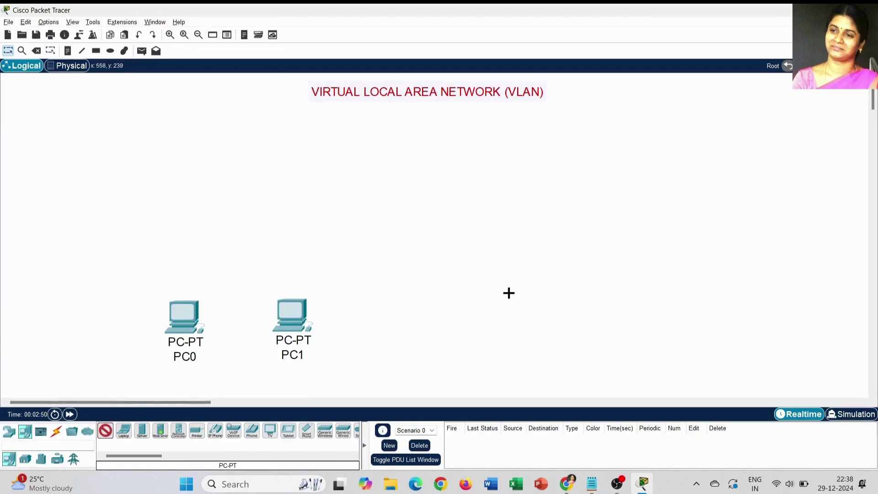
left_click(505, 306)
left_click(104, 431)
left_click(638, 308)
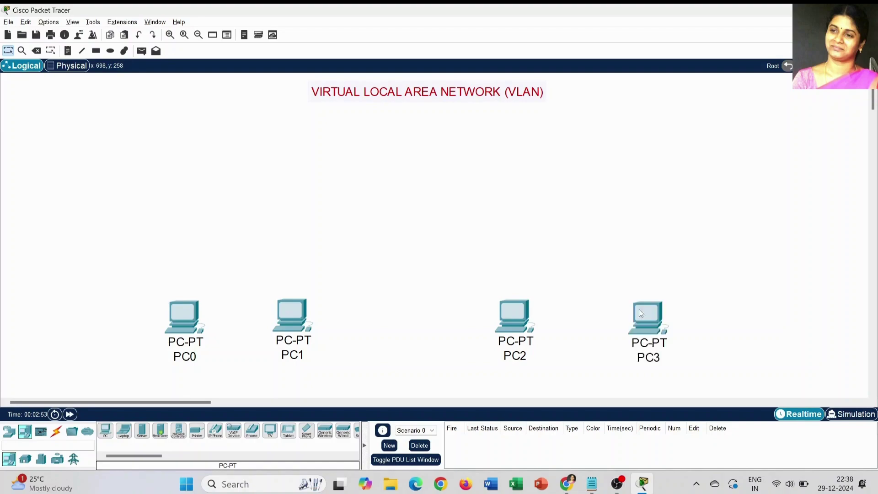
Place a Switch-PT network switch centred below the title note.
left_click(10, 432)
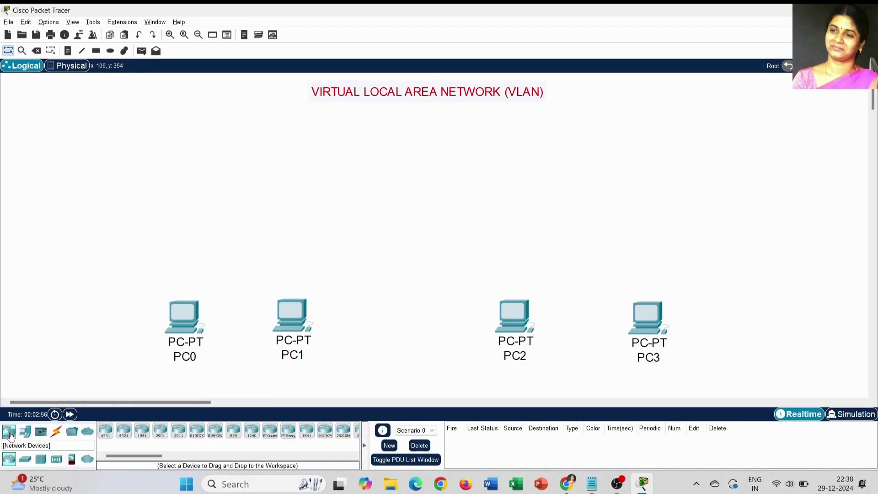
left_click(26, 460)
left_click(125, 433)
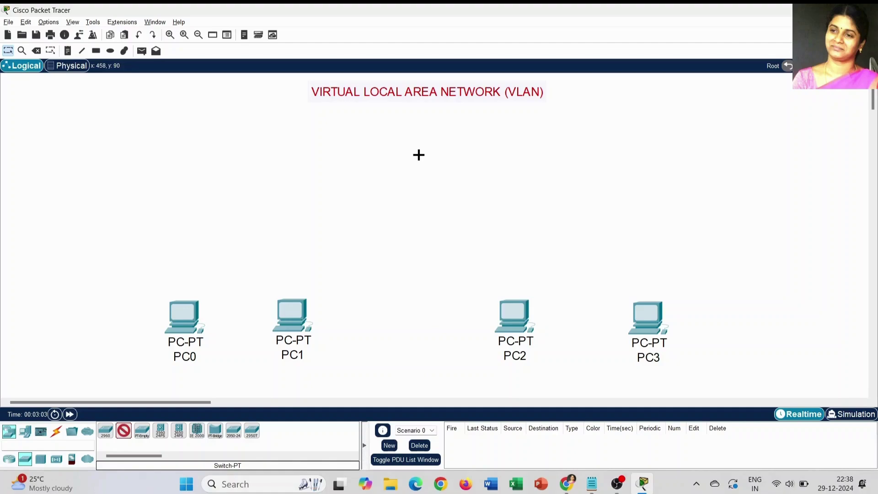
left_click(419, 155)
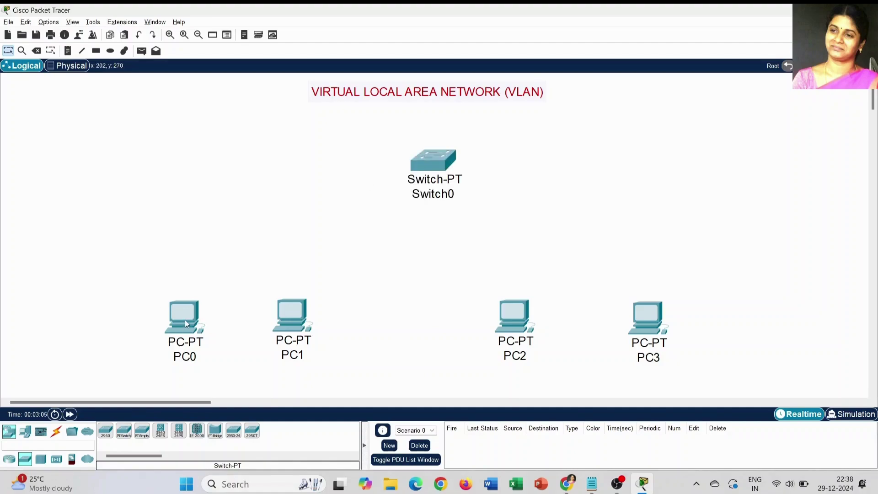
Move all four PCs up closer to the switch, keeping them in a row.
mouse_move(185, 321)
left_click_drag(185, 321, 182, 283)
left_click_drag(297, 322, 303, 287)
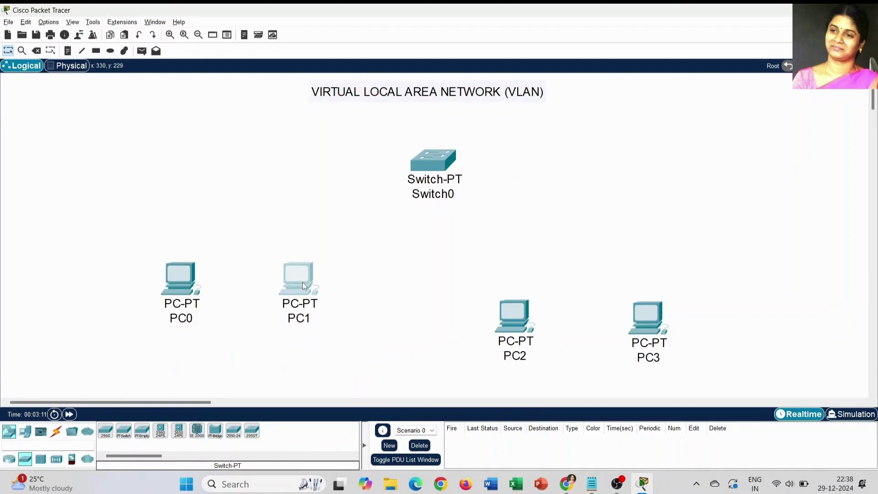
left_click_drag(511, 317, 528, 274)
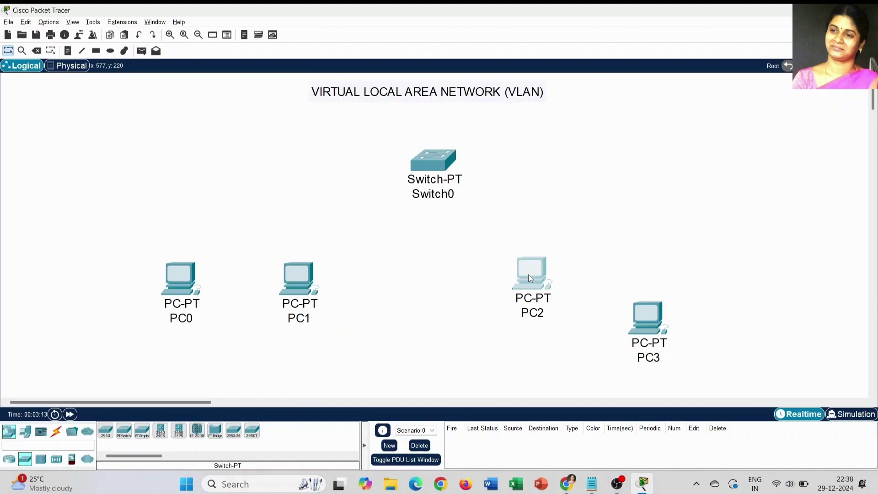
left_click_drag(654, 320, 665, 274)
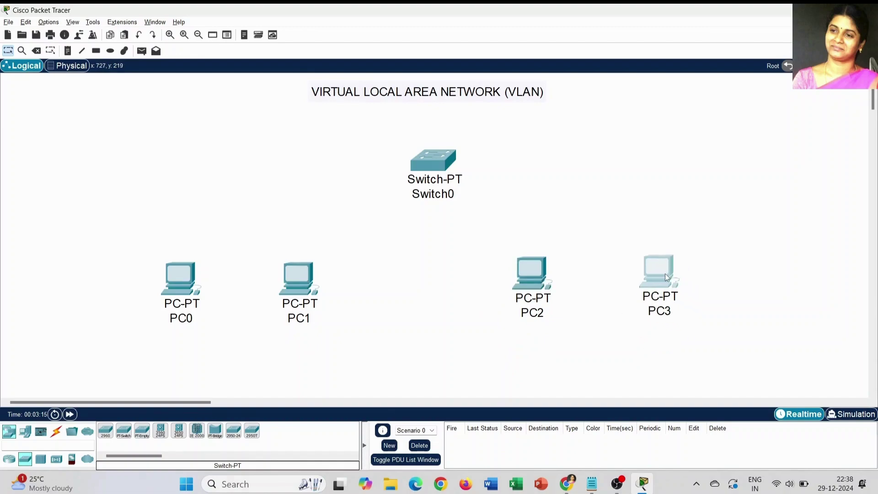
Connect PC0's FastEthernet0 to the switch's FastEthernet0/1 with a copper straight-through cable.
left_click(56, 431)
left_click(142, 430)
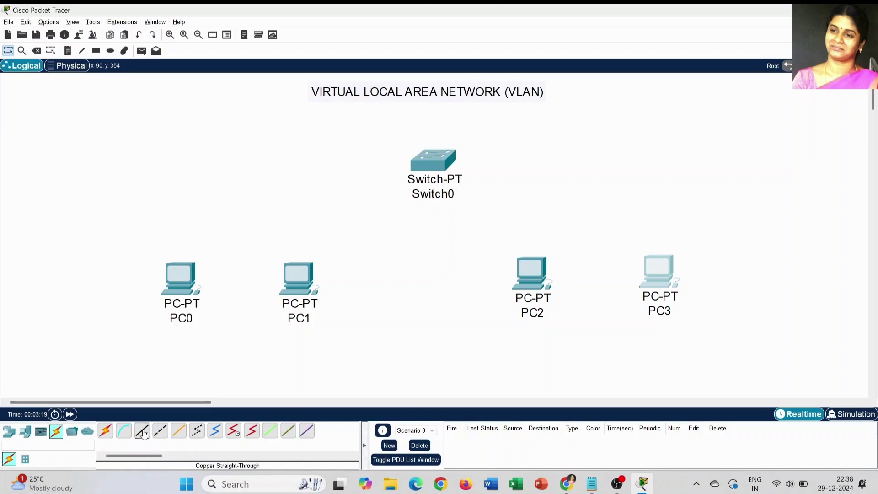
left_click(183, 279)
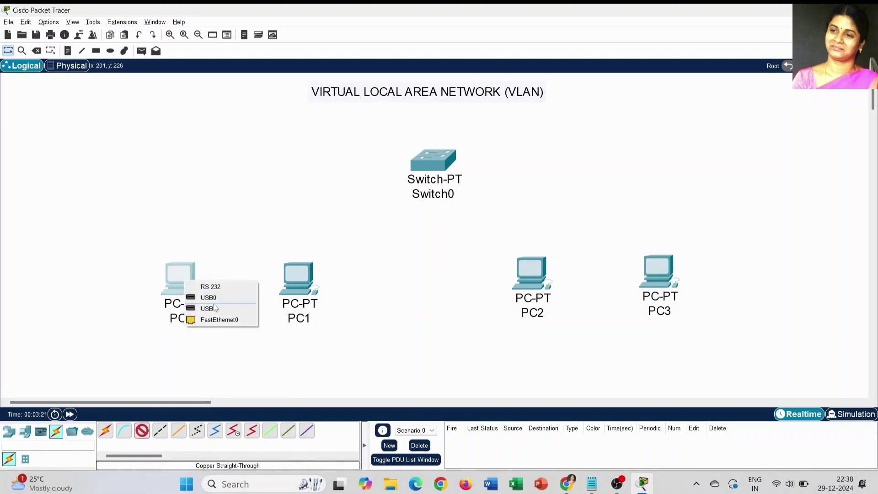
left_click(219, 320)
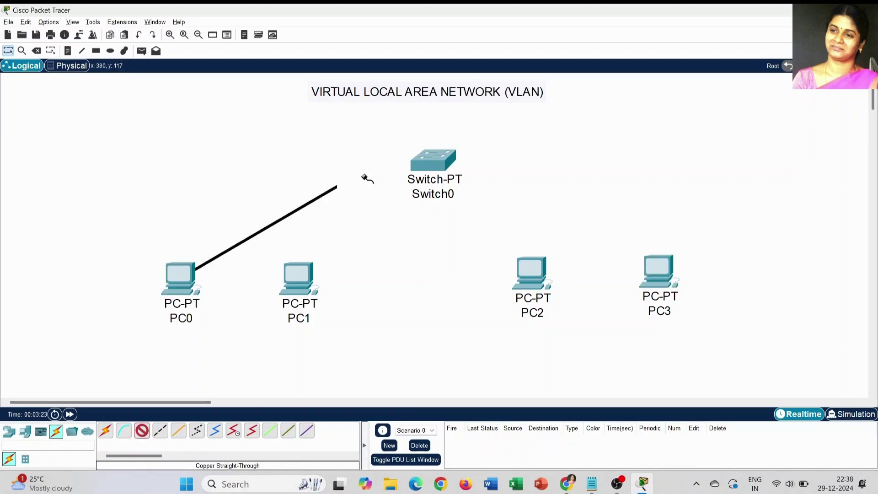
left_click(432, 158)
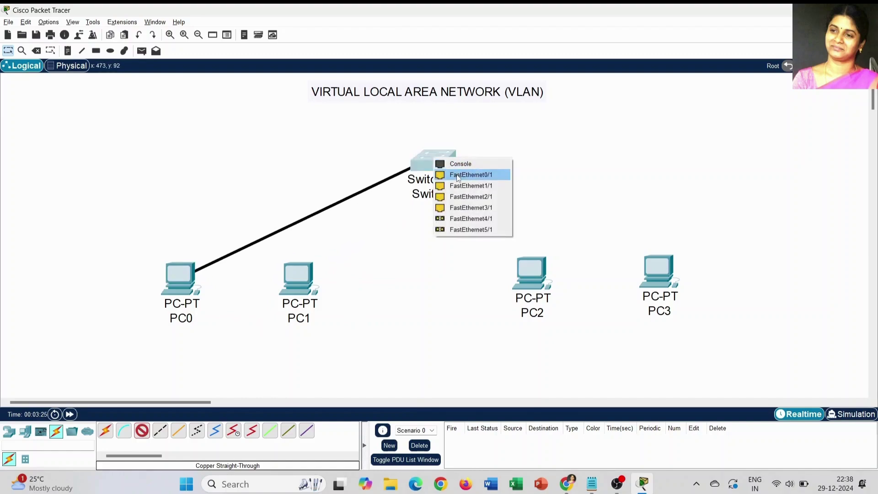
left_click(458, 175)
Connect PC1's FastEthernet0 to the switch's FastEthernet1/1 with a copper straight-through cable.
left_click(142, 430)
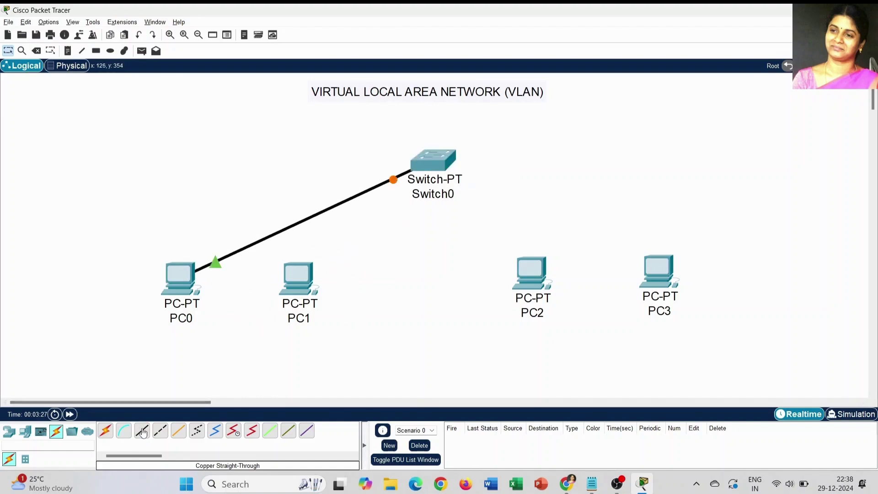
left_click(287, 291)
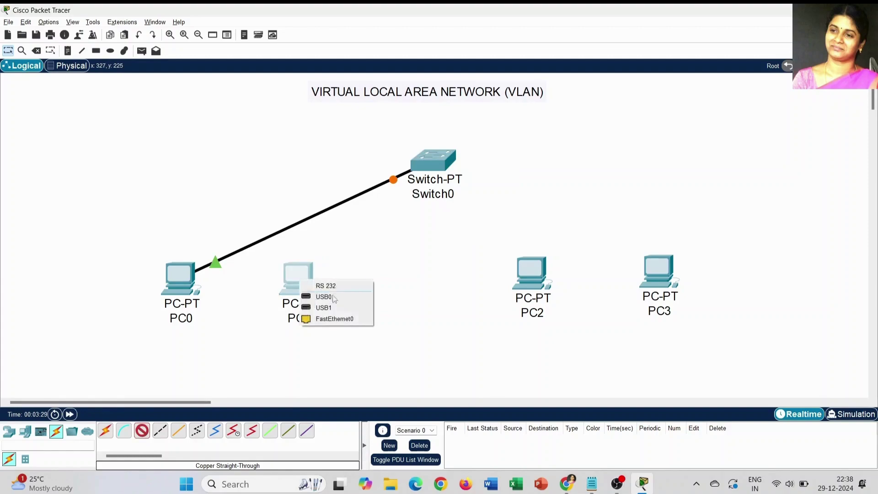
left_click(340, 321)
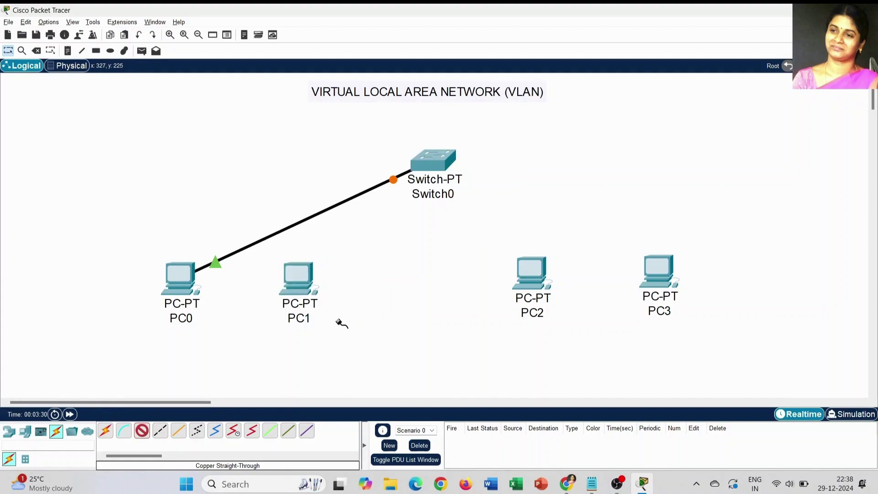
left_click(438, 161)
left_click(469, 180)
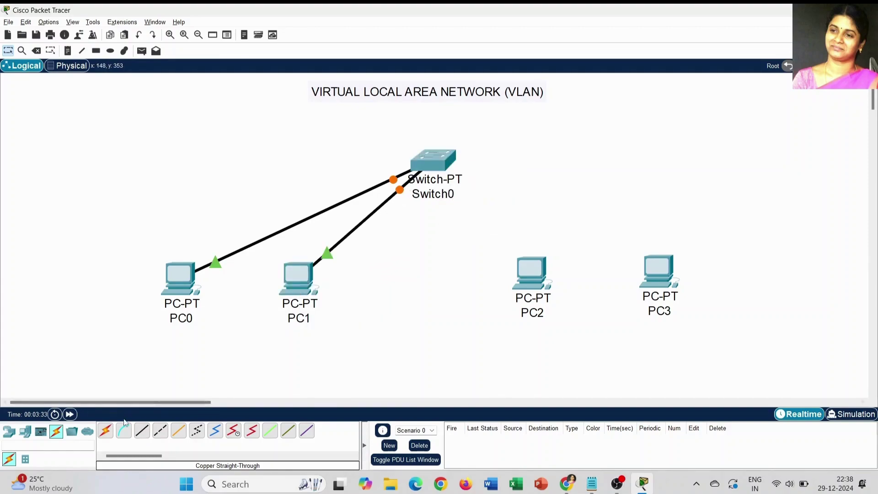
Connect PC2's FastEthernet0 to the switch's FastEthernet2/1 with a copper straight-through cable.
left_click(142, 434)
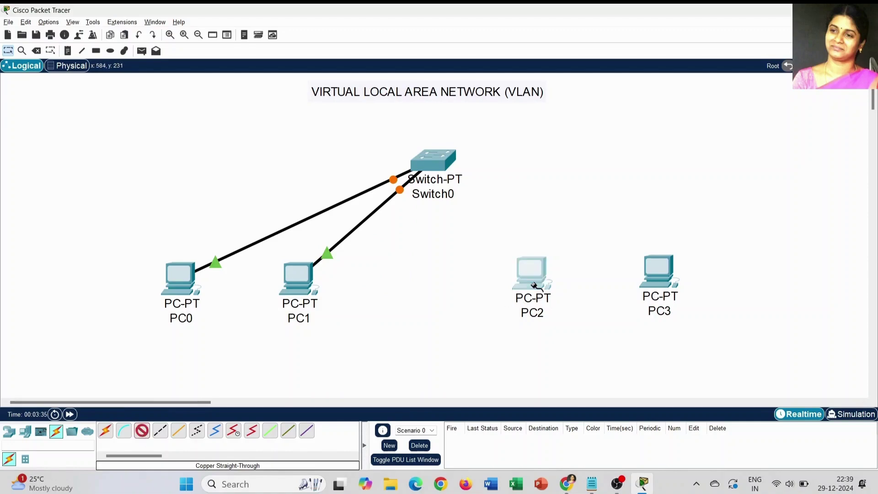
left_click(536, 286)
left_click(572, 325)
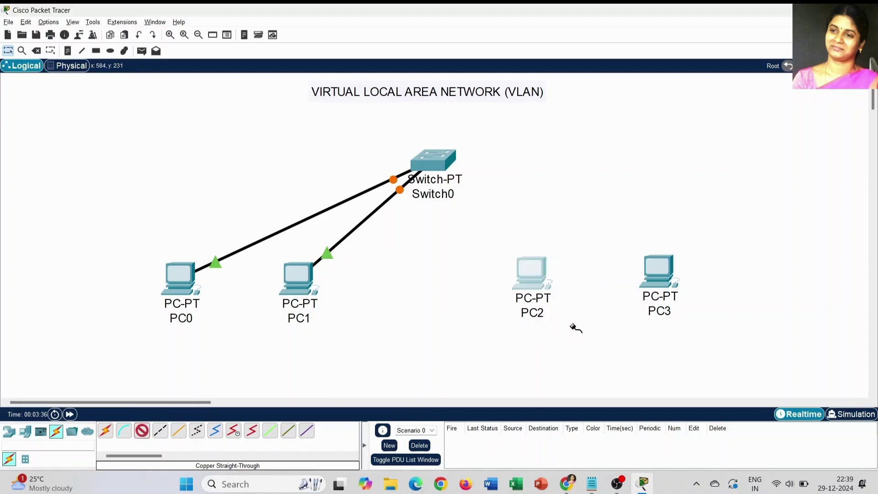
left_click(440, 163)
left_click(467, 175)
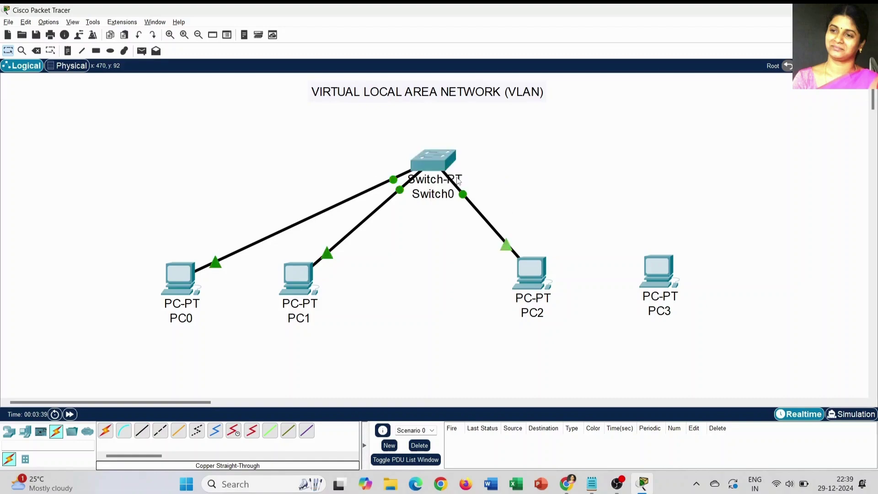
Connect PC3's FastEthernet0 to the switch's FastEthernet3/1 with a copper straight-through cable.
left_click(143, 435)
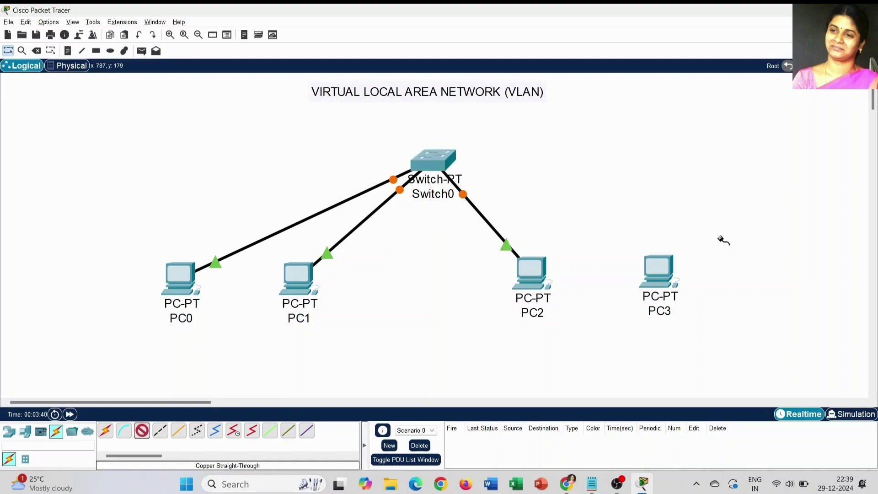
left_click(659, 269)
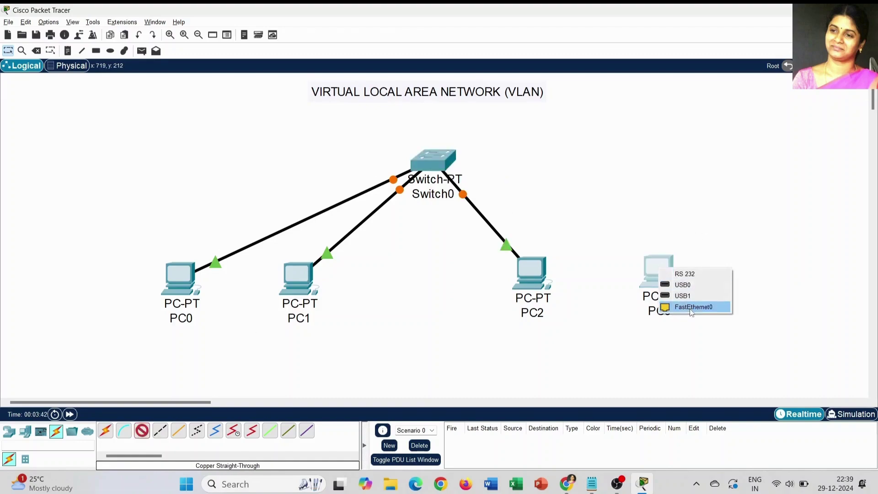
left_click(688, 306)
left_click(438, 163)
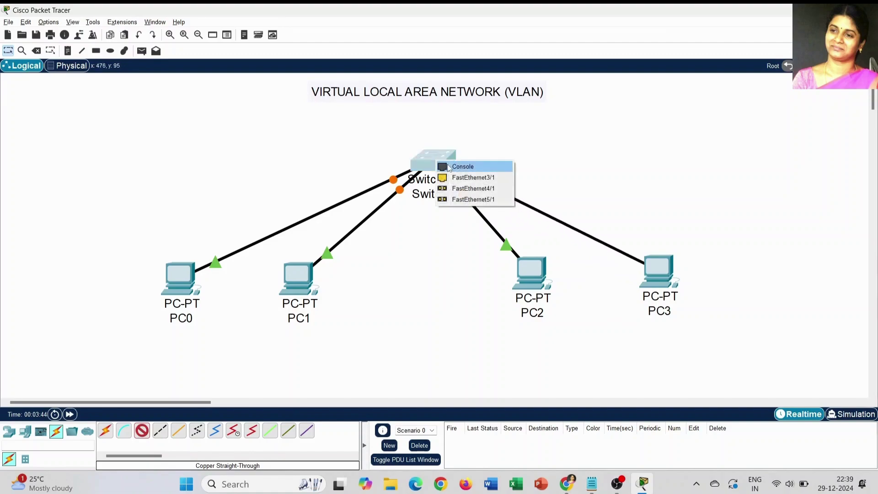
left_click(461, 178)
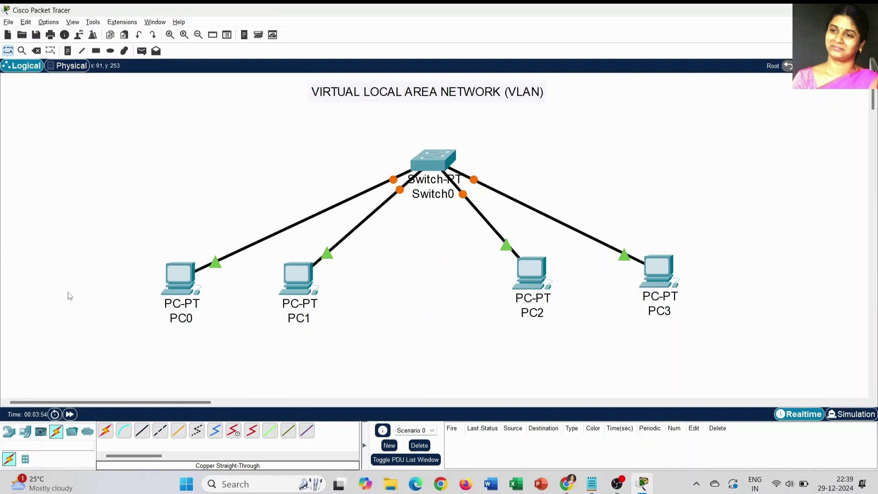
Add IP address notes reading 10.1.1.1 below PC0 and 10.1.1.2 below PC1.
left_click(68, 51)
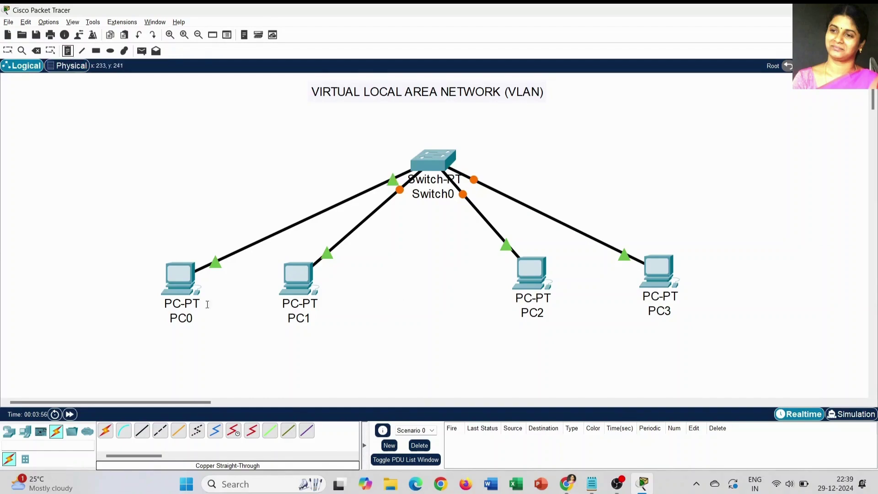
left_click(146, 338)
type("10.1.1.1")
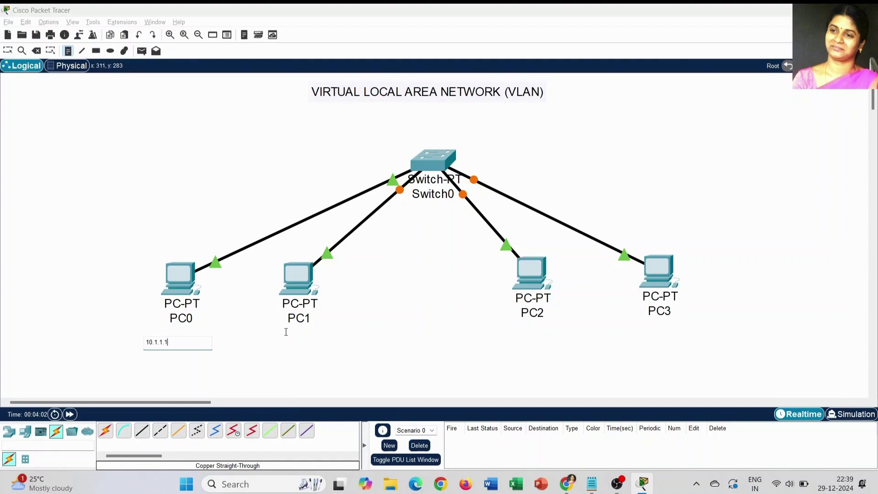
left_click(287, 332)
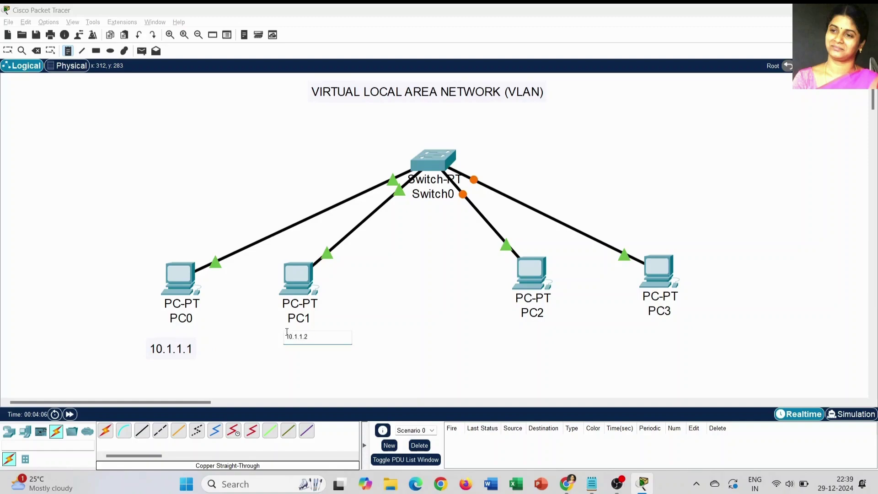
Add IP address notes reading 10.1.1.3 below PC2 and 10.1.1.4 below PC3.
left_click(499, 333)
type("10.1.1.3")
left_click(629, 331)
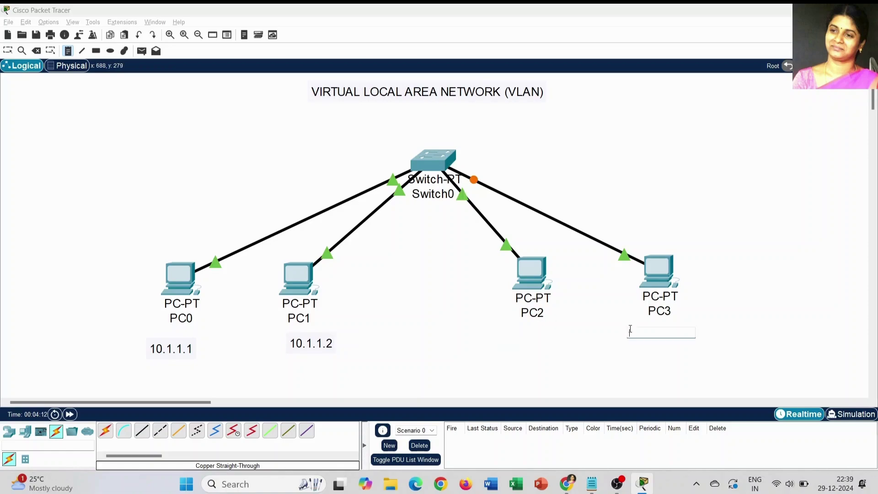
type("10.1.")
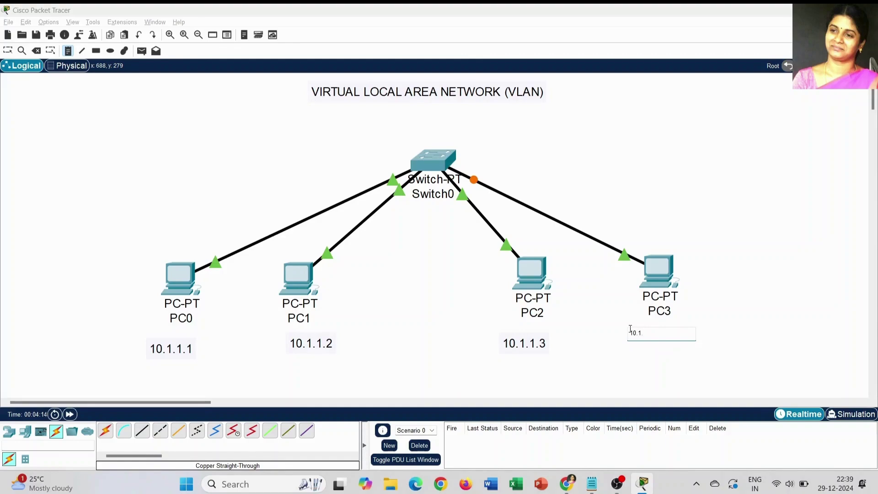
type("1.4")
key("Escape")
Align the four IP address notes beneath their PCs and shift the switch slightly to the left.
mouse_move(661, 337)
left_mouse_down()
mouse_move(683, 329)
mouse_move(677, 337)
left_mouse_up()
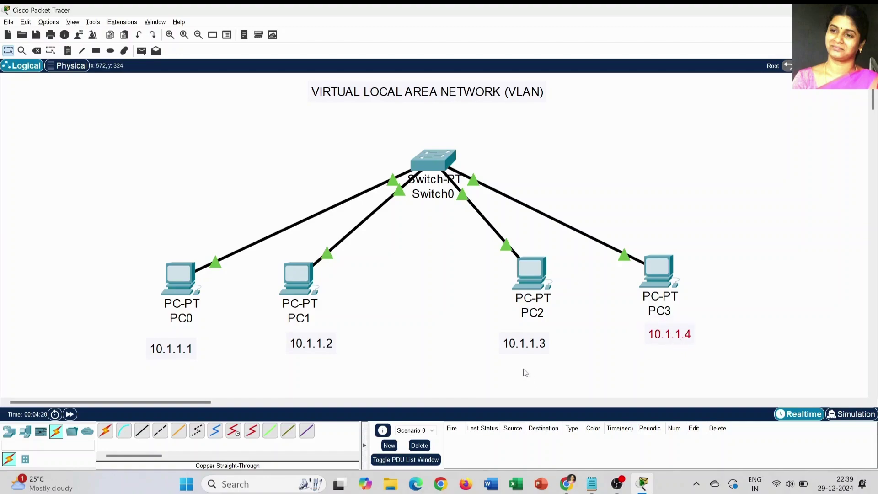
mouse_move(534, 348)
left_mouse_down()
mouse_move(549, 336)
mouse_move(545, 341)
left_mouse_up()
left_click_drag(321, 346, 310, 345)
left_click_drag(183, 349, 183, 341)
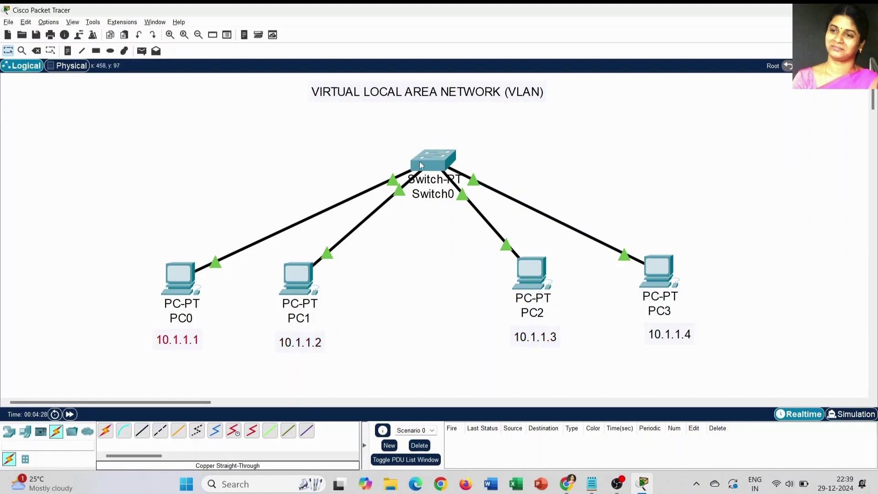
left_click_drag(427, 166, 411, 160)
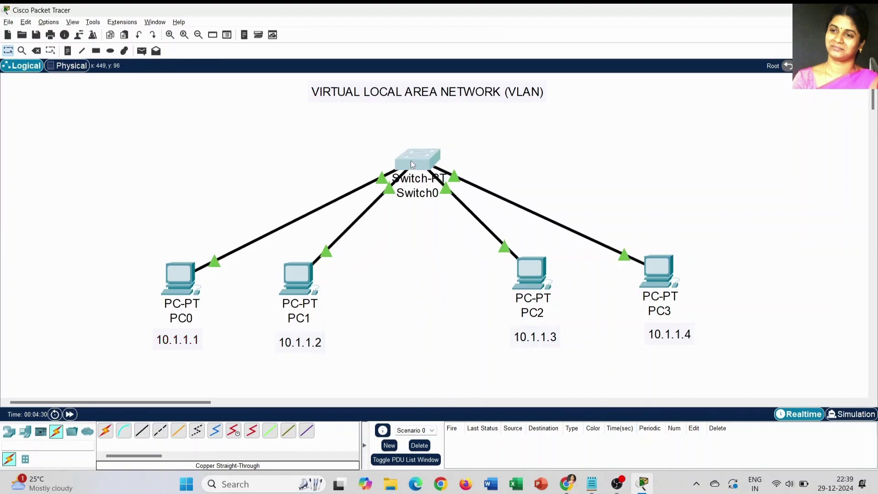
left_click(412, 265)
Try to send a simple PDU from PC0 to PC1.
left_click(141, 51)
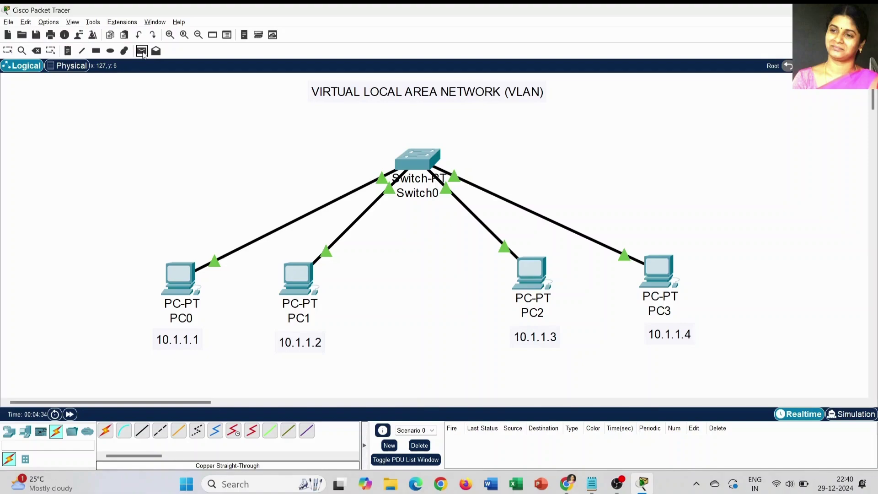
left_click(190, 275)
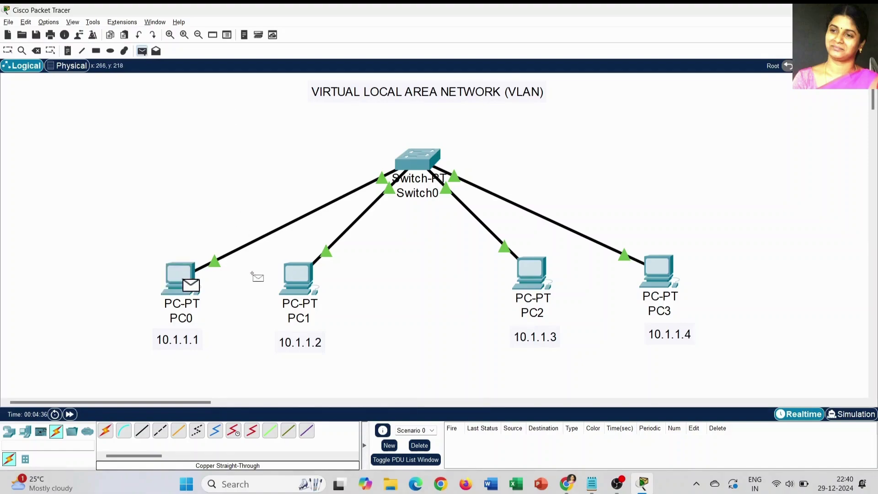
left_click(300, 283)
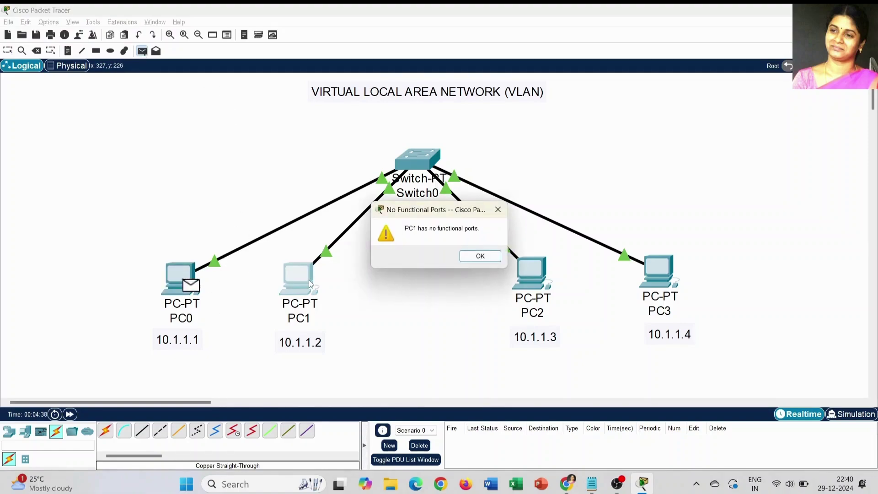
left_click(489, 259)
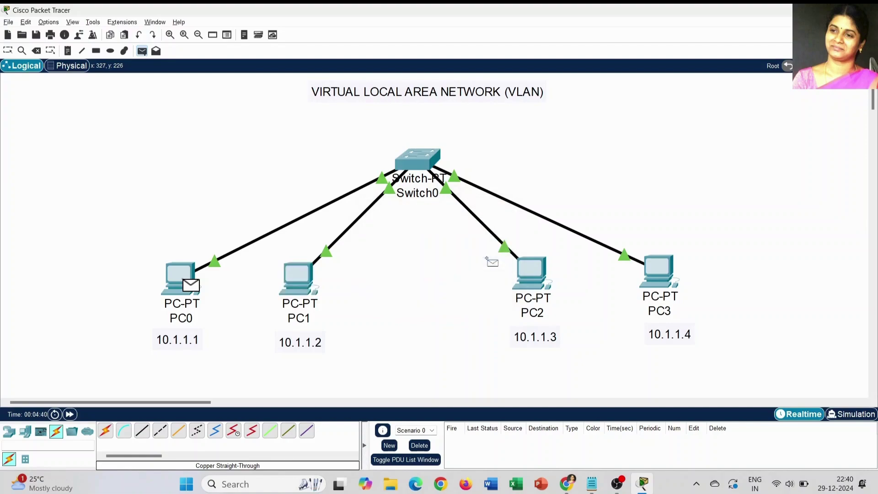
key("Escape")
Assign PC0 the static IPv4 address 10.1.1.1 and fill in its default subnet mask.
left_click(177, 294)
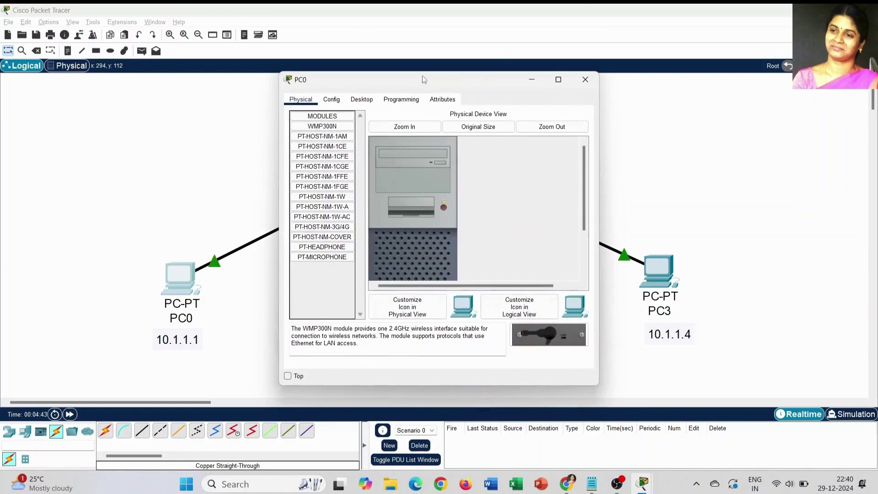
left_click(361, 99)
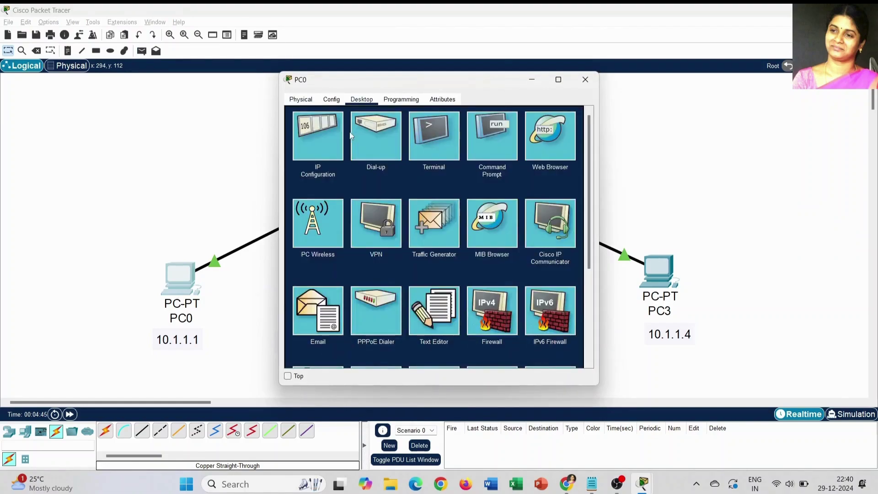
left_click(322, 145)
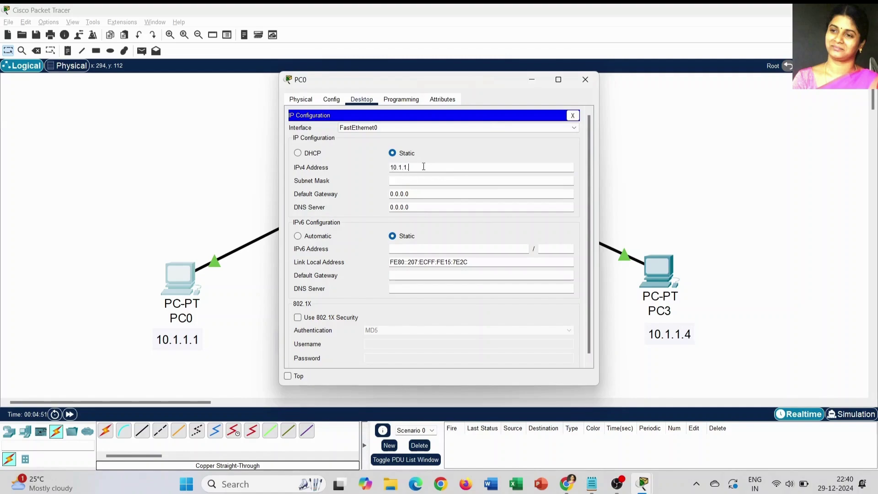
left_click(431, 180)
left_click(586, 79)
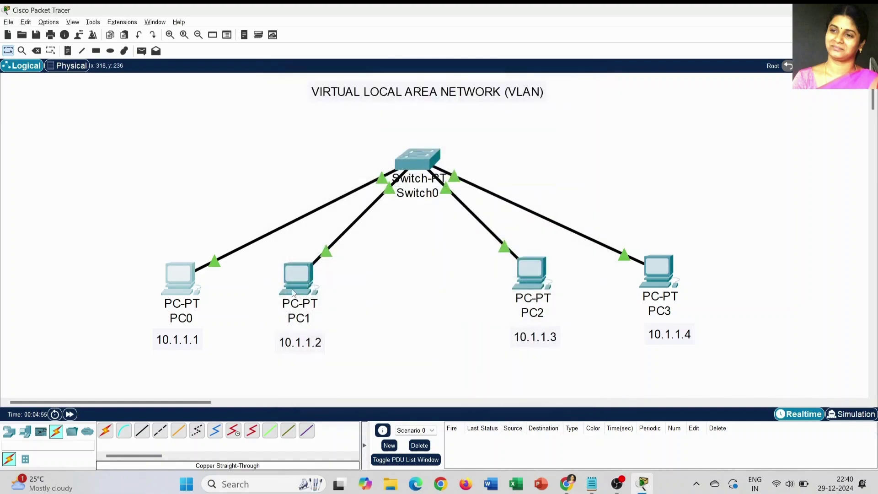
Assign PC1 the static IPv4 address 10.1.1.2 with subnet mask 255.0.0.0.
left_click(306, 275)
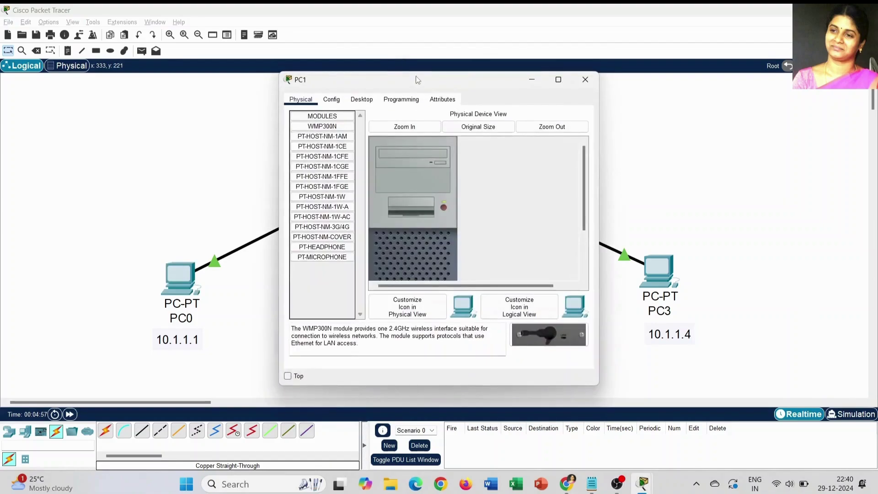
left_click_drag(425, 80, 541, 55)
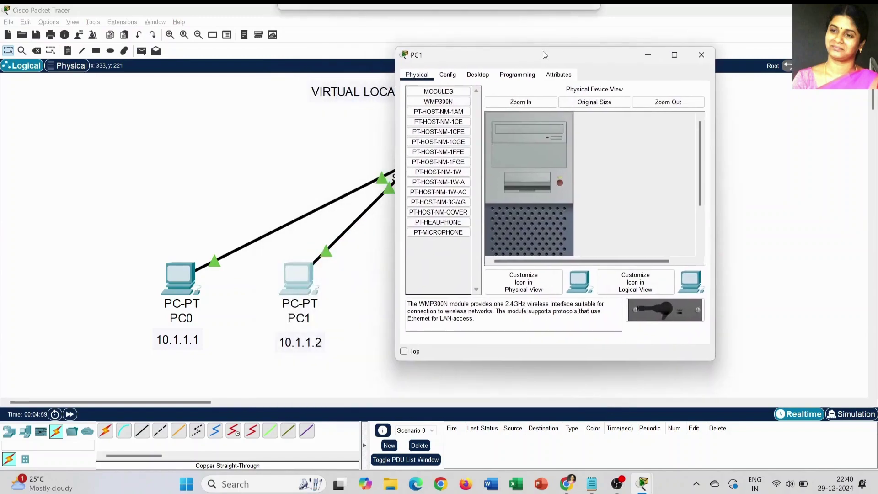
left_click(476, 77)
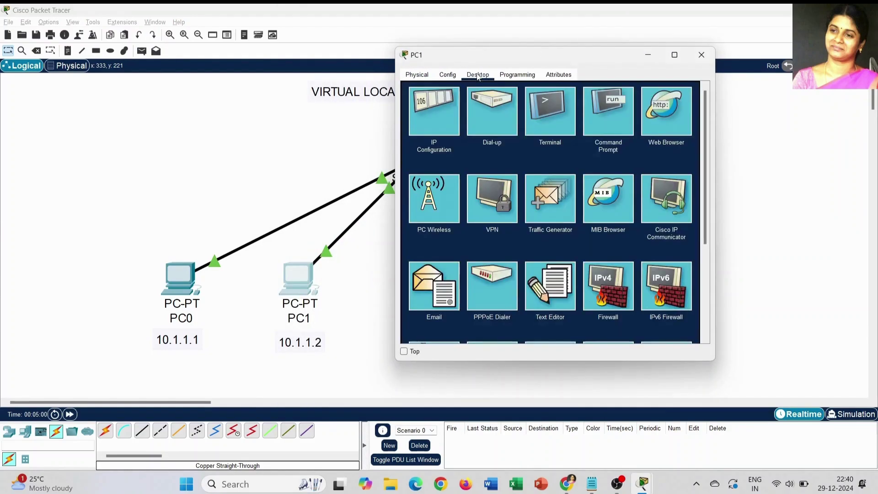
left_click(428, 111)
left_click(524, 143)
type("10.1.1")
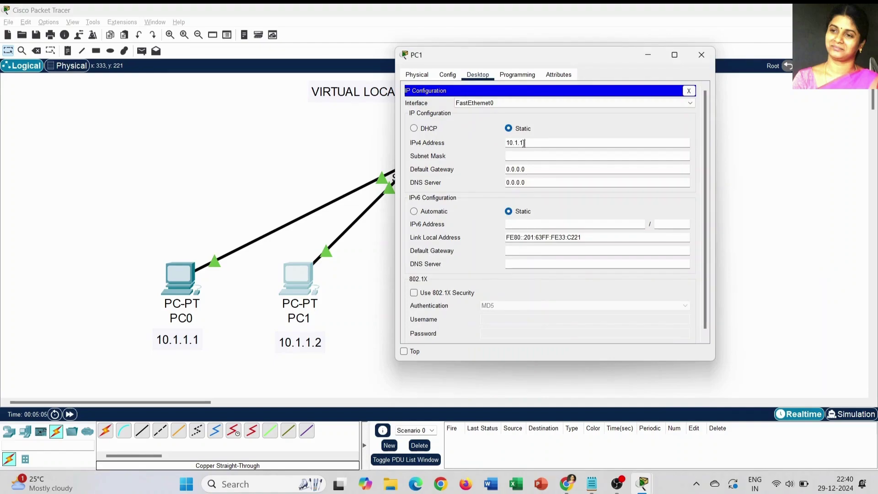
left_click(533, 154)
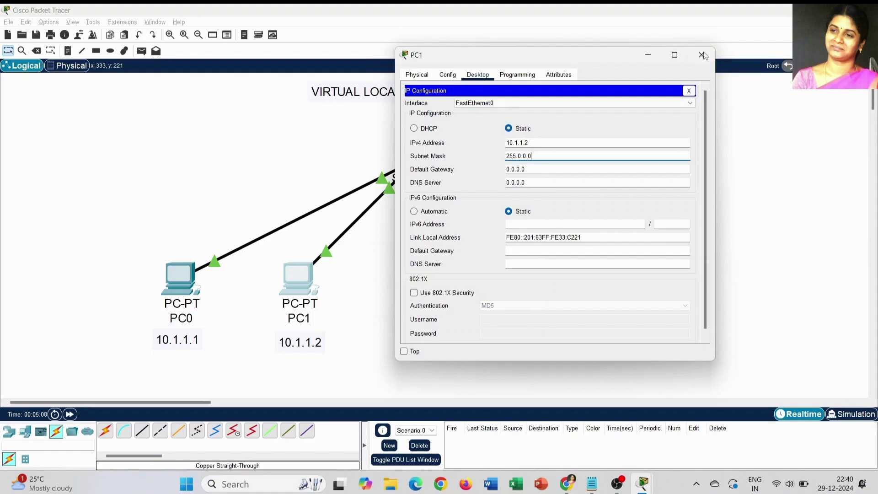
left_click(702, 55)
Assign PC2 the static IPv4 address 10.1.1.3 with subnet mask 255.0.0.0.
left_click(516, 269)
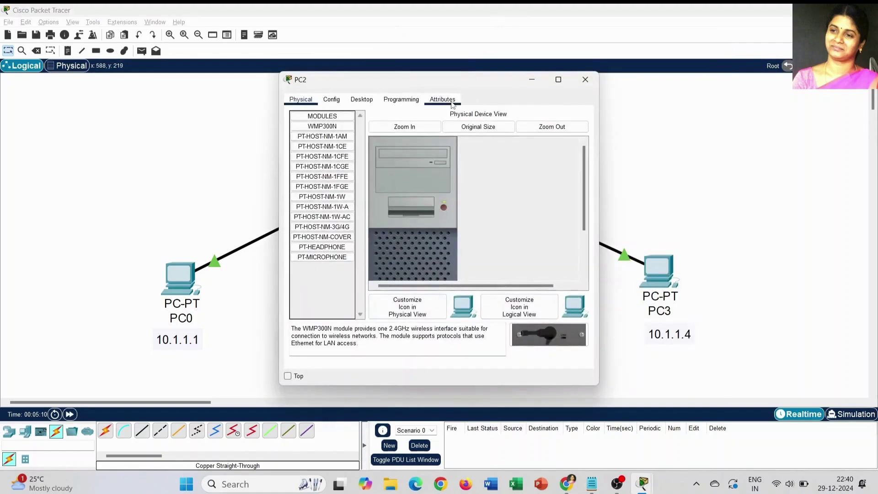
left_click_drag(467, 81, 334, 76)
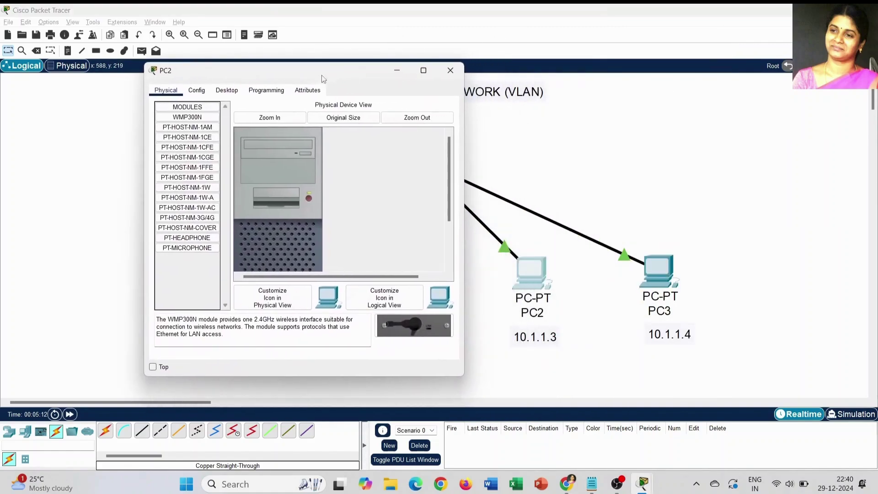
left_click(227, 91)
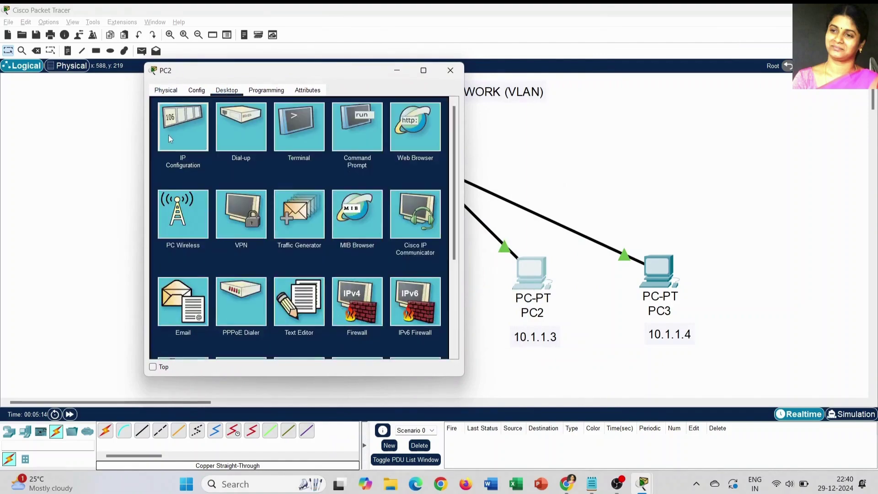
left_click(168, 135)
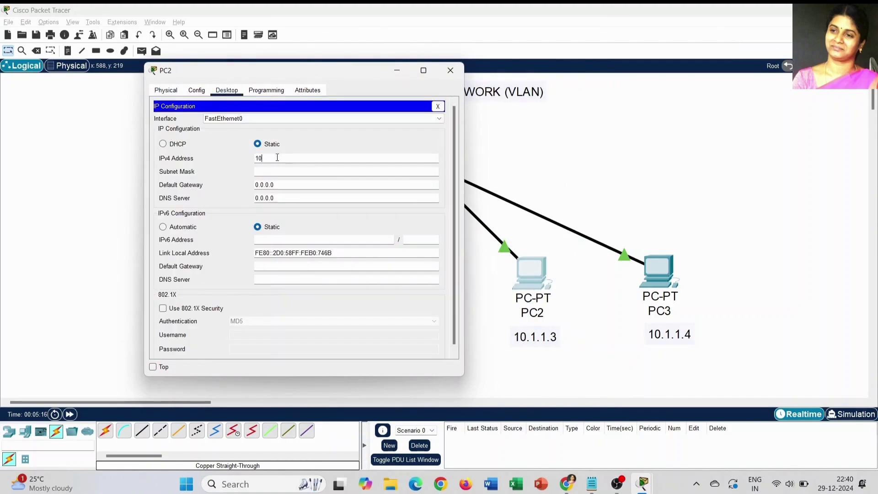
left_click(277, 157)
type("10.1.1.3")
left_click(287, 172)
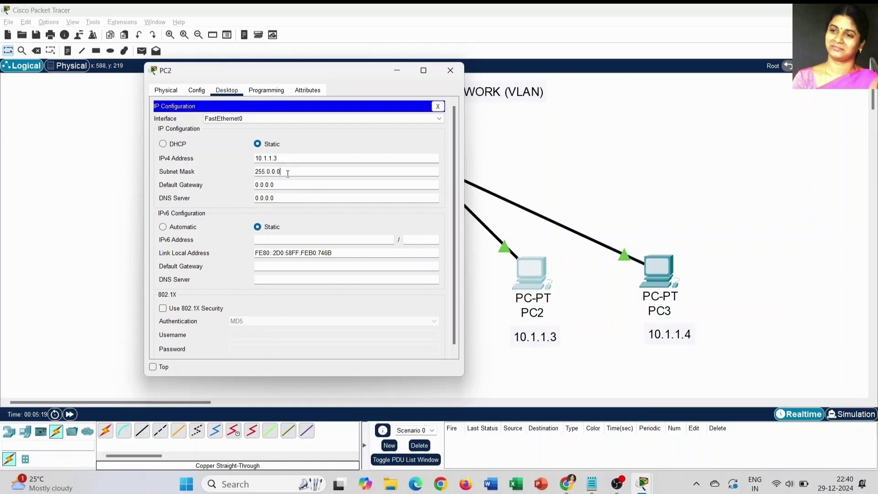
left_click(451, 68)
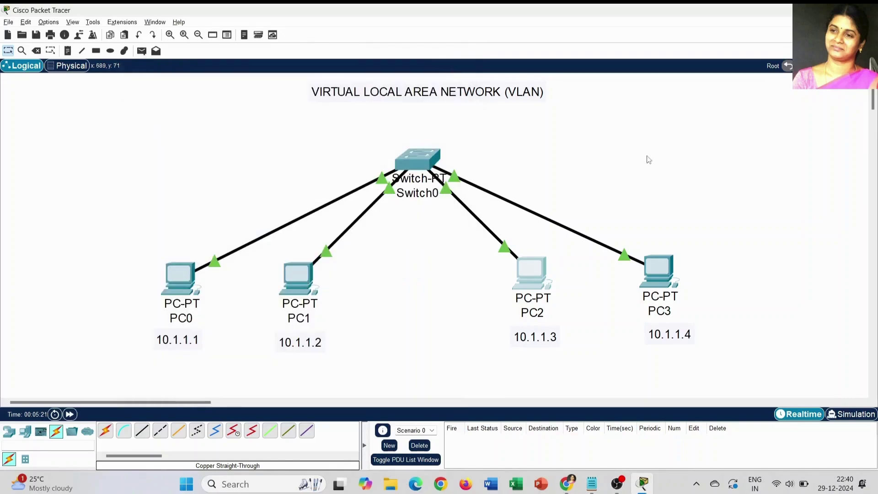
Assign PC3 the static IPv4 address 10.1.1.4 and fill in its default subnet mask.
left_click(671, 271)
left_click_drag(472, 80, 375, 82)
left_click(259, 101)
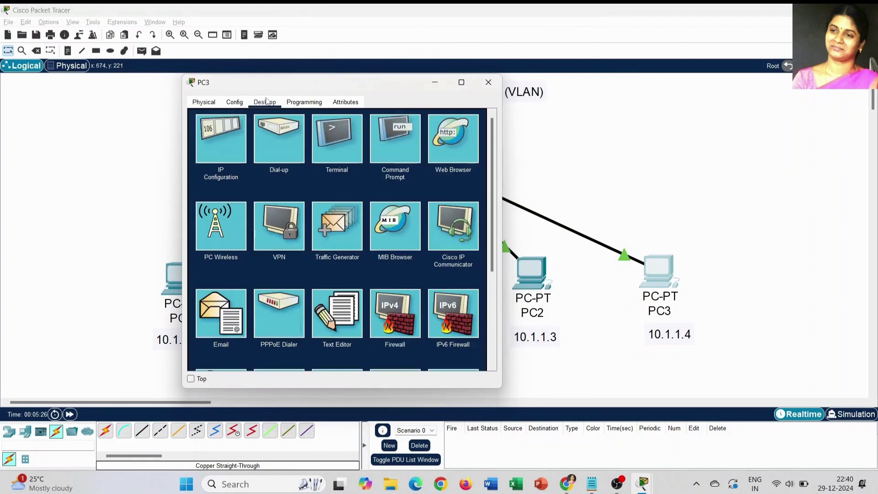
left_click(199, 158)
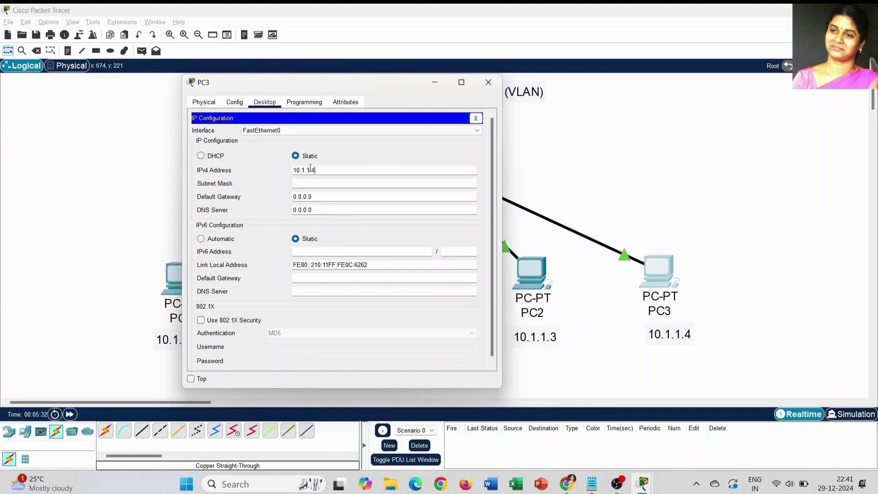
left_click(328, 182)
left_click(489, 82)
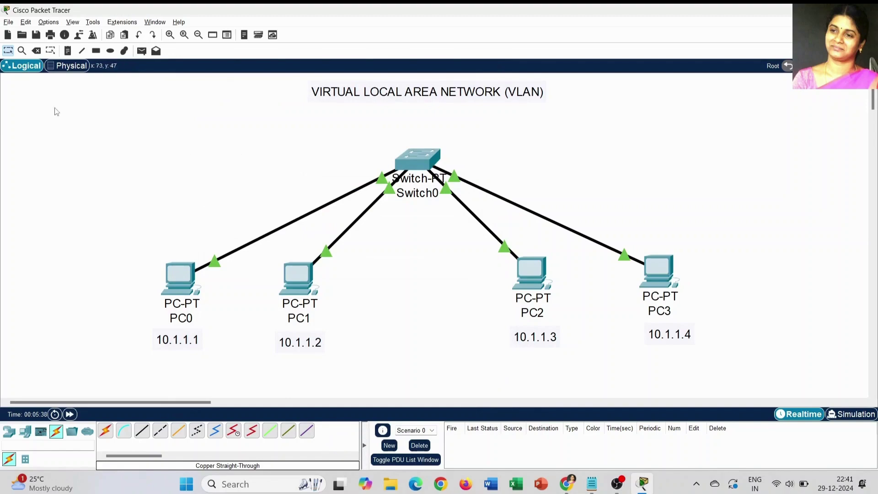
Send one simple PDU from PC0 to PC1 and another from PC1 to PC3 to test connectivity.
left_click(142, 50)
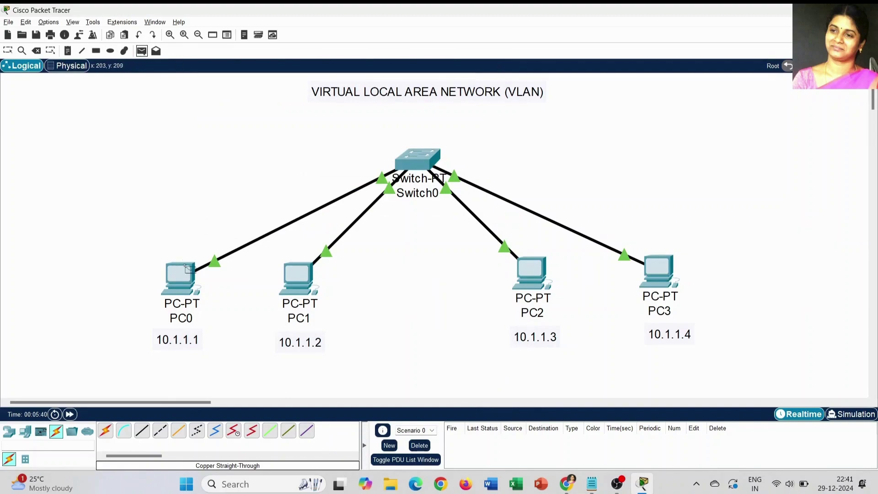
left_click(189, 280)
left_click(300, 278)
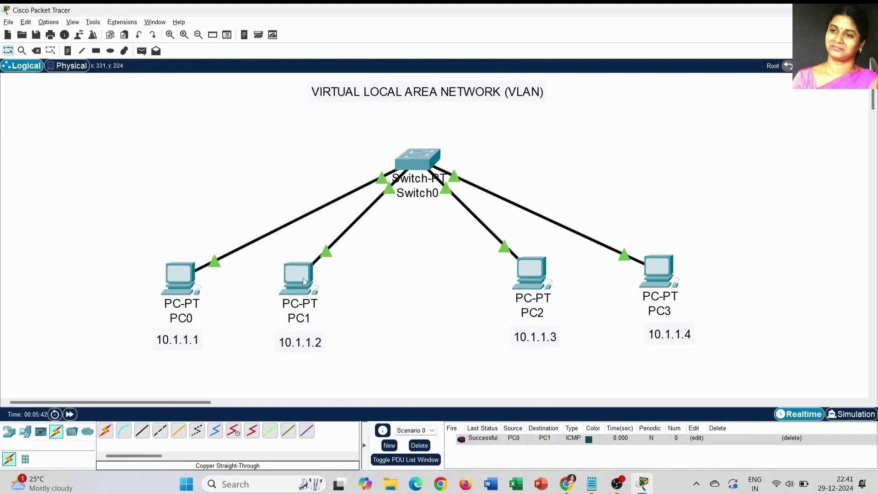
left_click(142, 51)
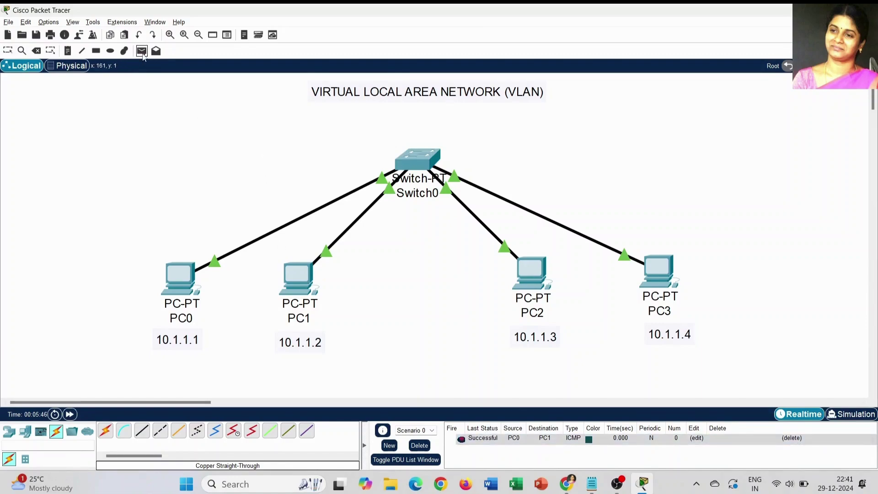
left_click(298, 277)
left_click(658, 271)
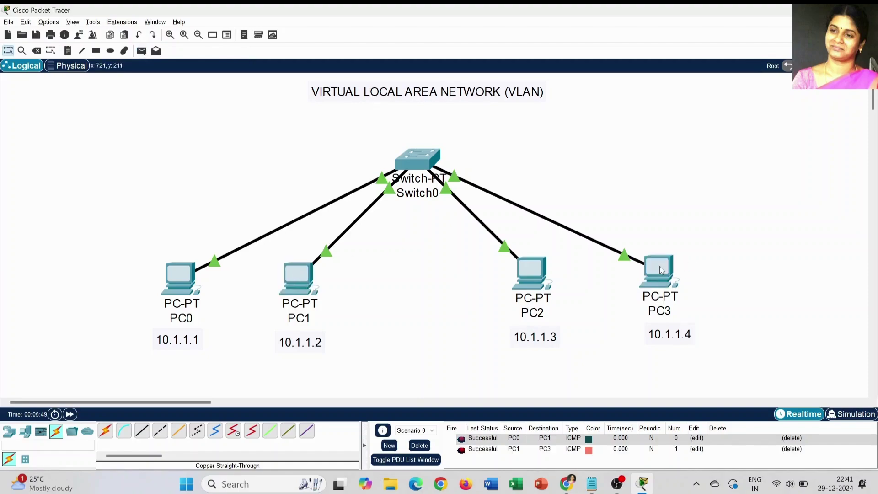
Play both PDUs in Simulation mode to watch their paths through the switch, and hide the event list.
left_click(849, 414)
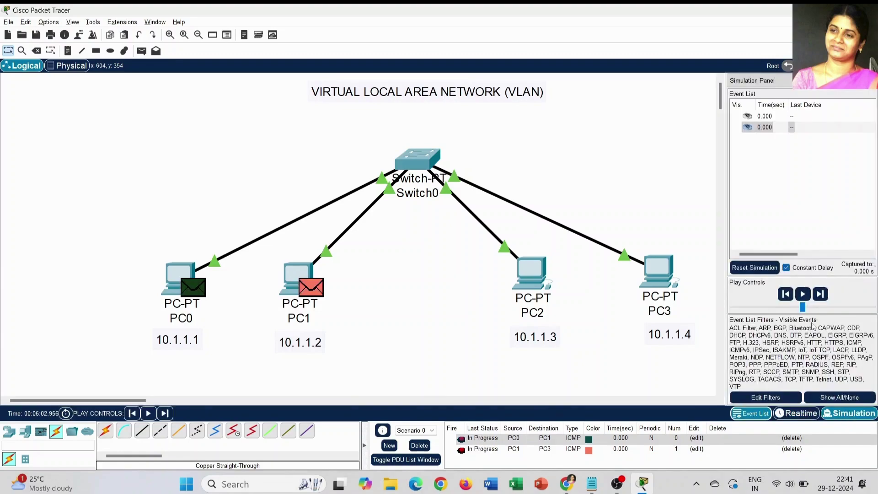
left_click(803, 295)
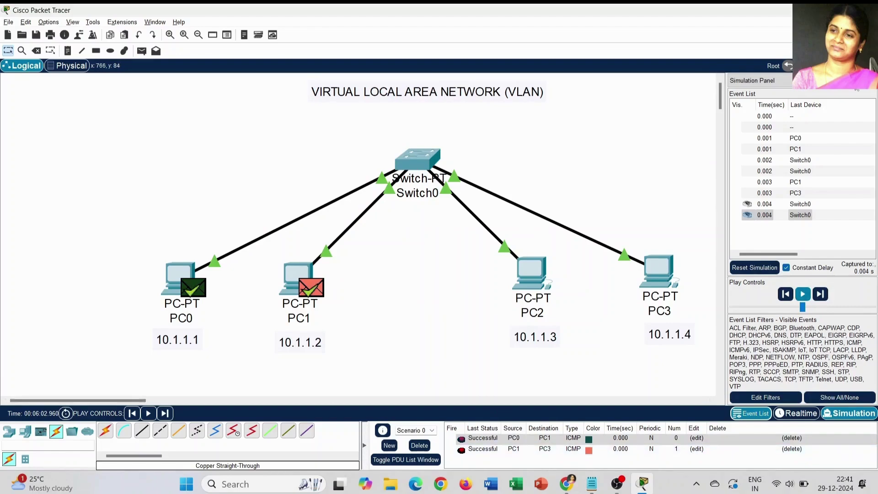
left_click(751, 413)
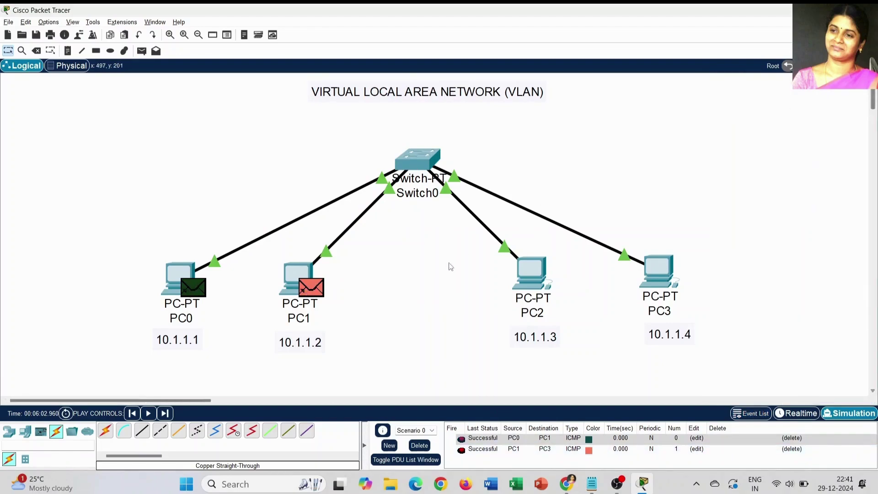
Ping 10.1.1.2 from PC0's Command Prompt, deleting the current scenario's PDUs along the way.
left_click(178, 274)
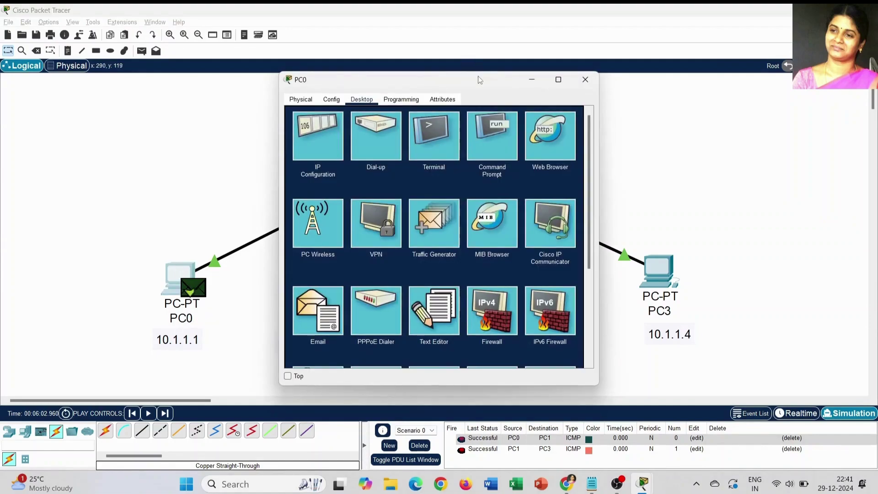
left_click_drag(479, 76, 560, 64)
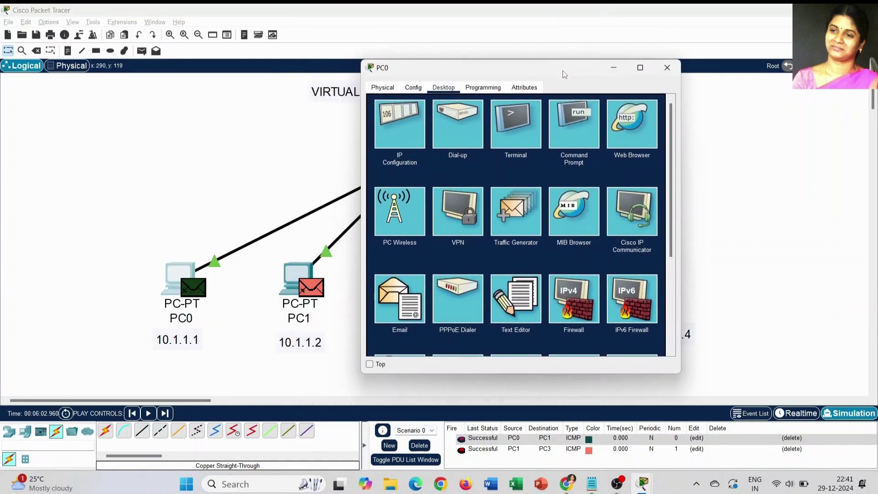
left_click(574, 124)
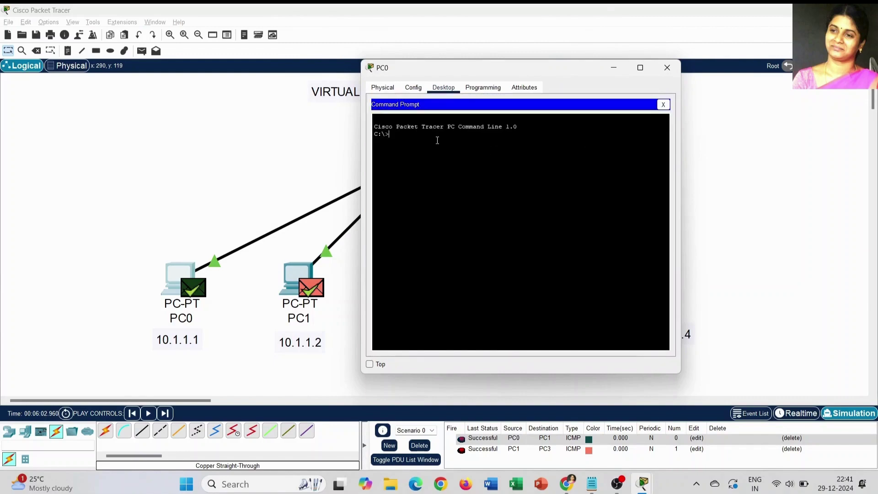
type("ping 10.1.")
left_click(419, 445)
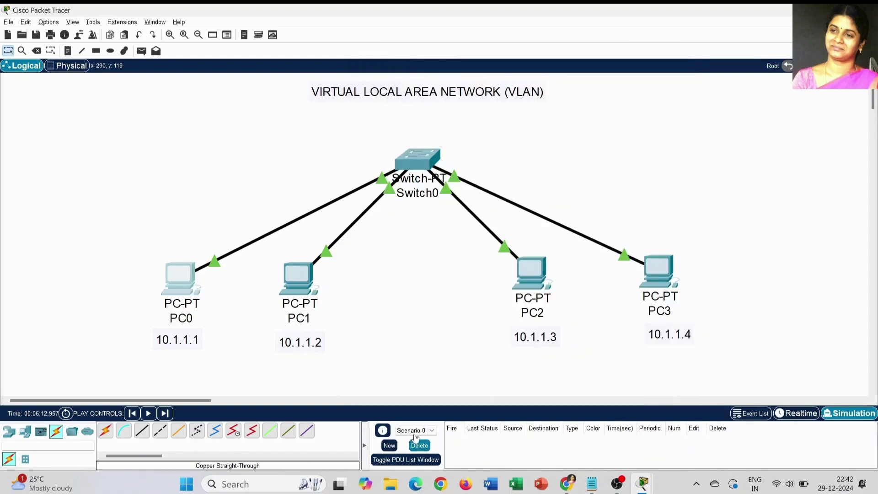
left_click(189, 280)
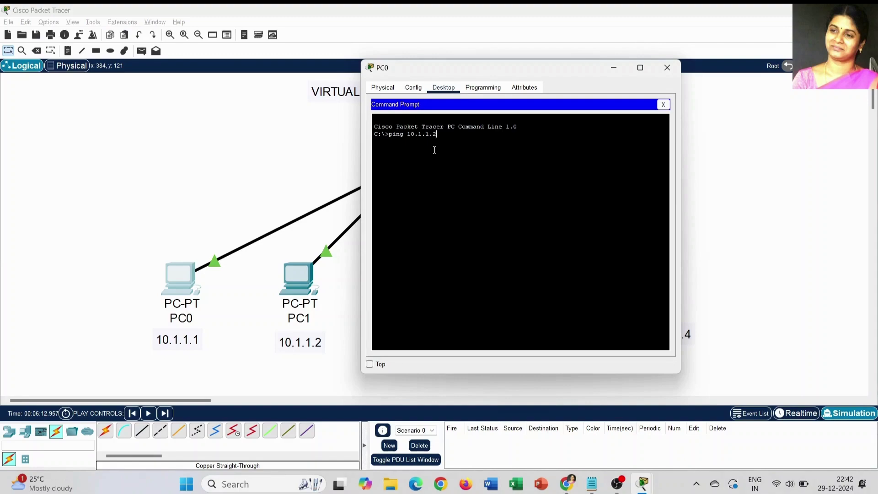
key("Return")
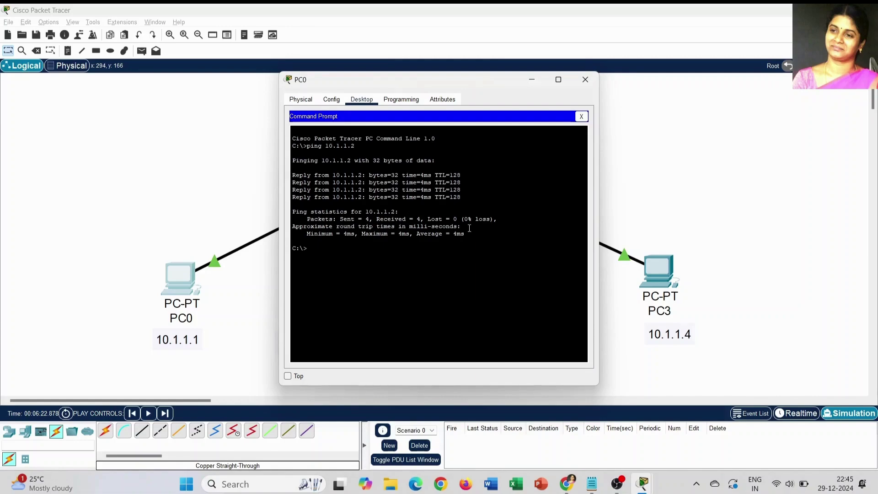
left_click(583, 80)
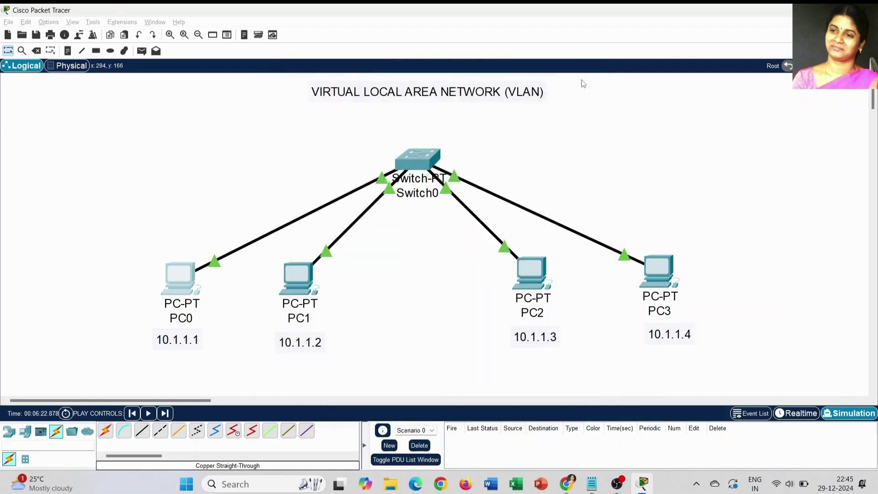
Ping 10.1.1.1 from PC2's Command Prompt to test connectivity with PC0.
left_click(536, 279)
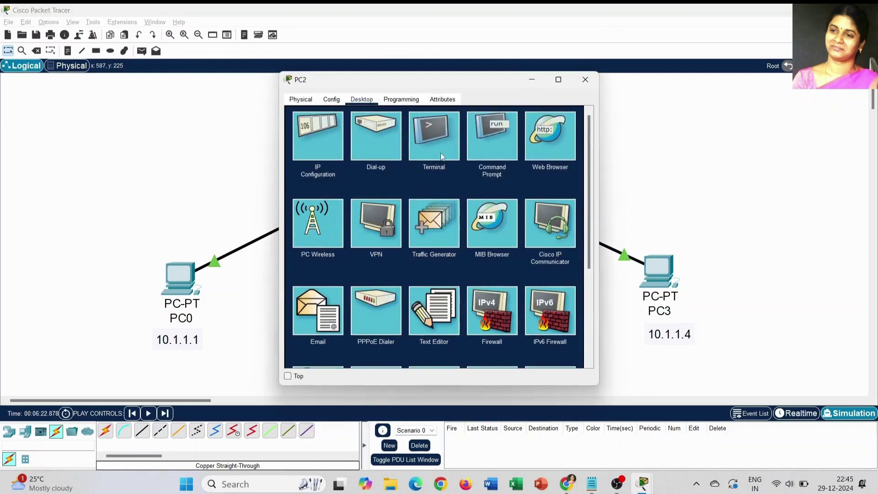
left_click(487, 147)
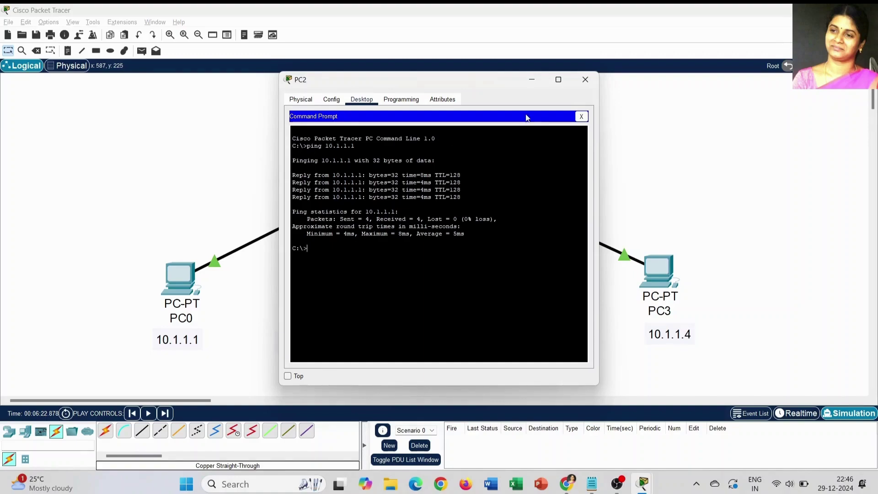
left_click(586, 80)
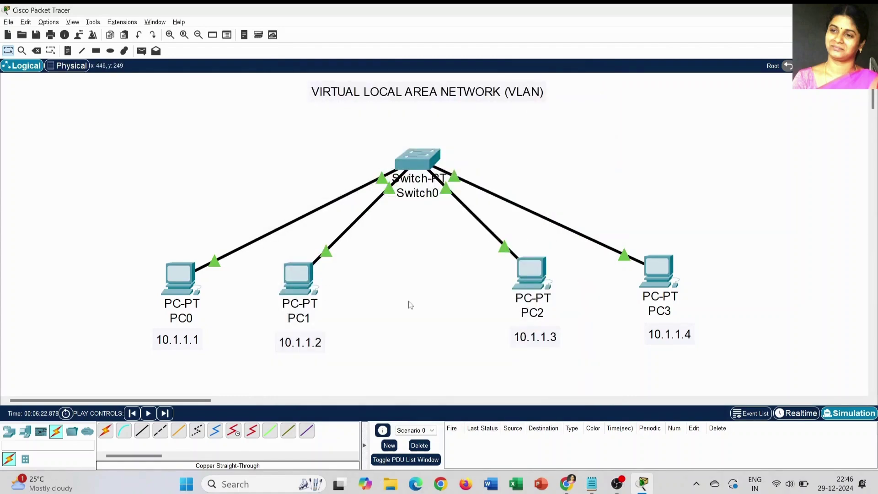
Draw a green-filled rectangle behind PC0 and PC1 and a yellow-filled rectangle behind PC2 and PC3.
left_click(96, 52)
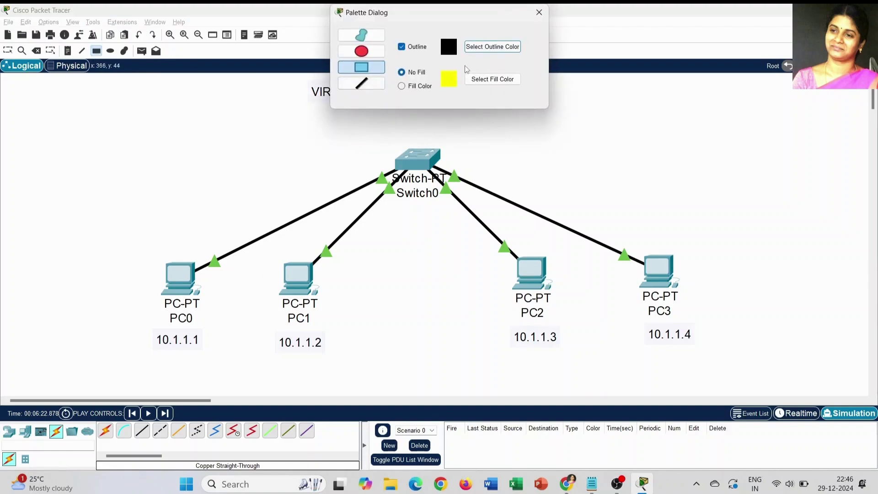
left_click(422, 86)
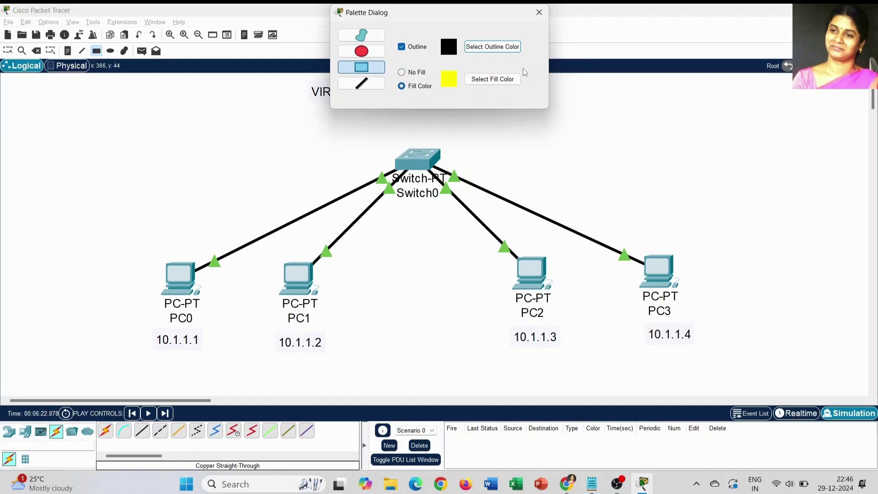
left_click(502, 81)
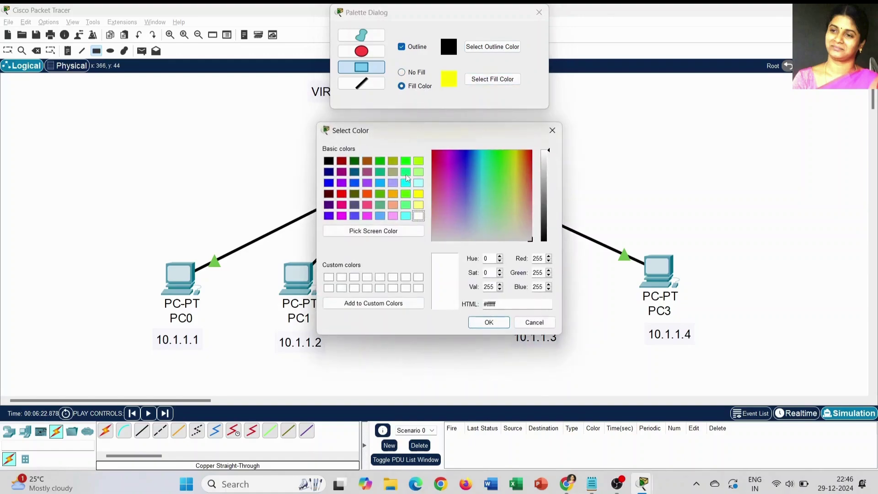
left_click(405, 161)
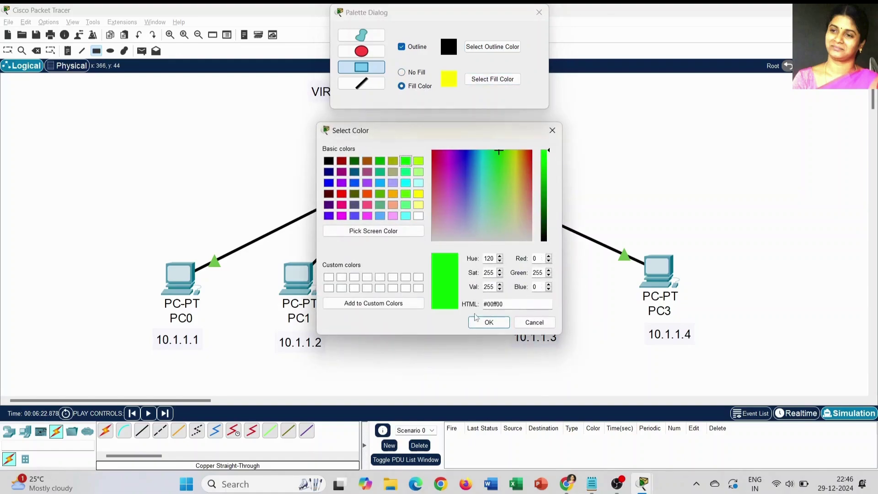
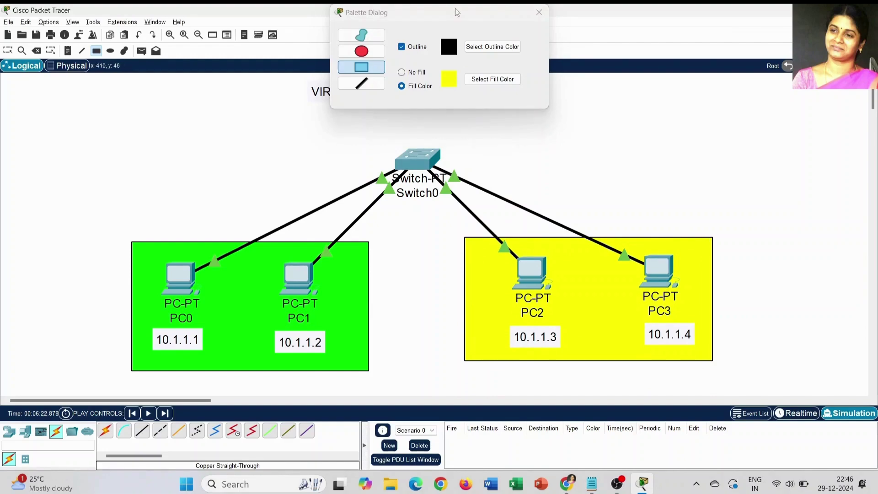
left_click(539, 12)
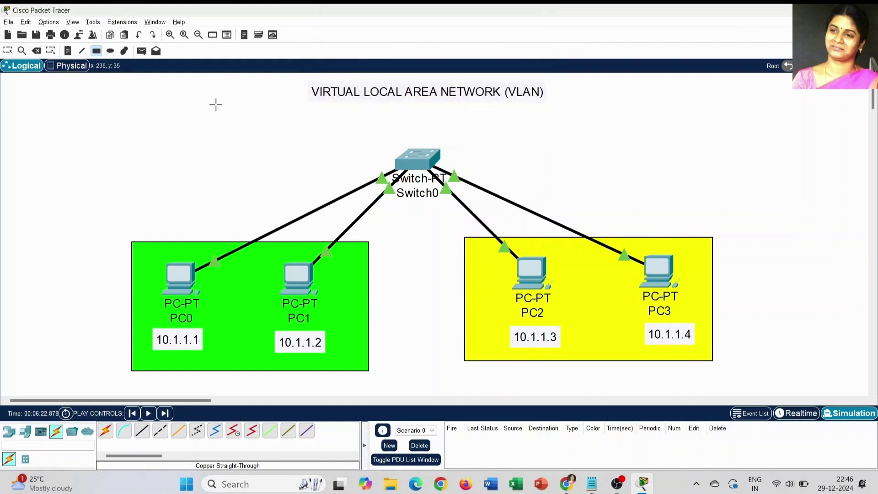
Add the text notes VLAN 1 above the switch, VLAN 2 near PC0 and VLAN 3 near PC3.
left_click(68, 52)
left_click(396, 131)
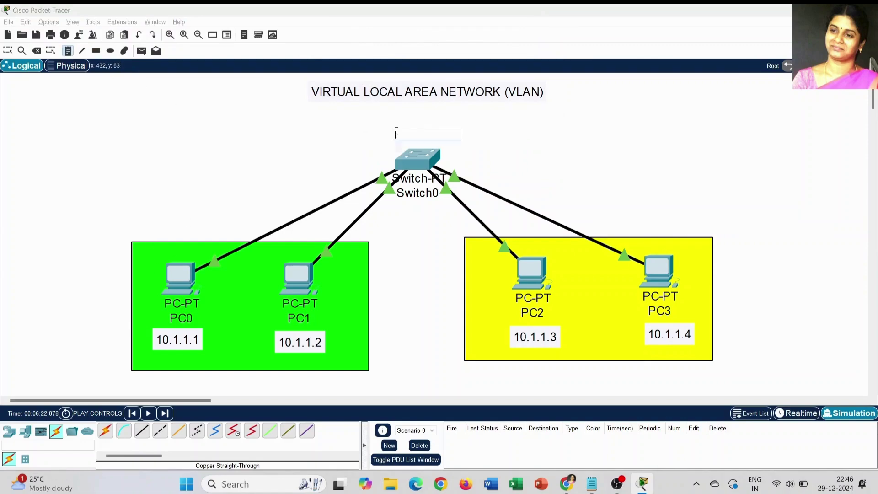
type("VLAN 1")
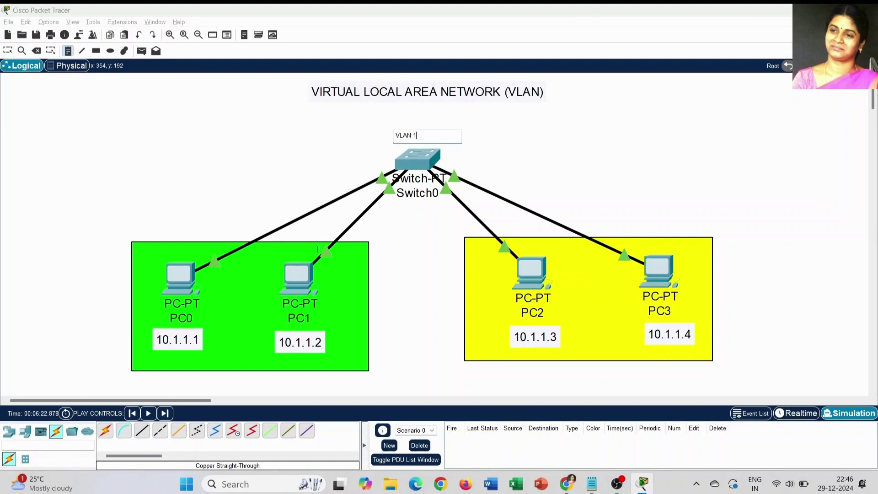
left_click(140, 253)
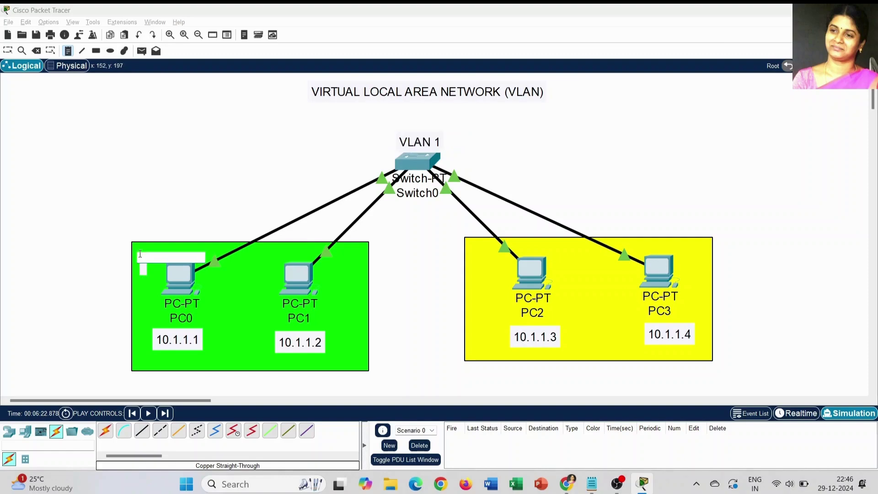
type("VLAN 2")
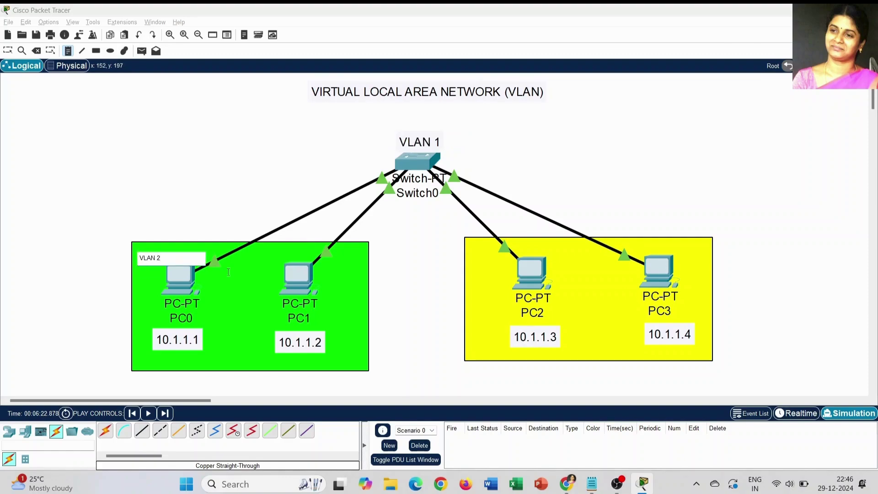
left_click(676, 243)
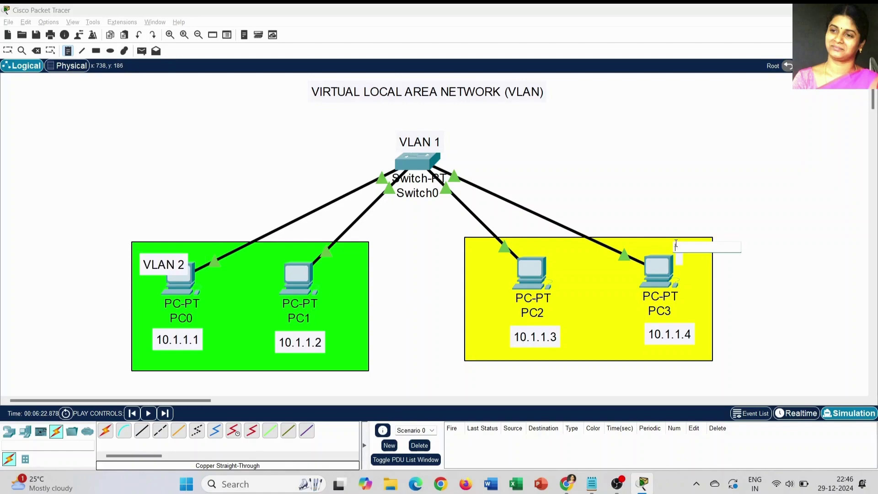
type("VLAN")
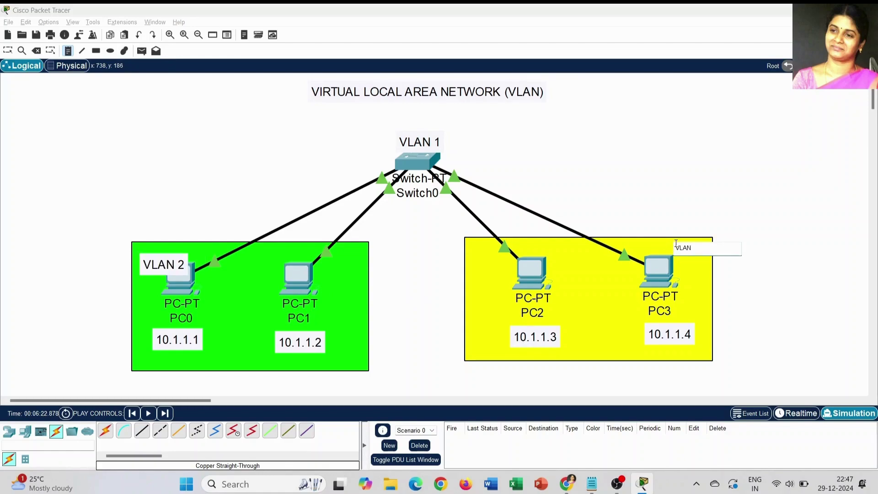
type(" 3")
key("Escape")
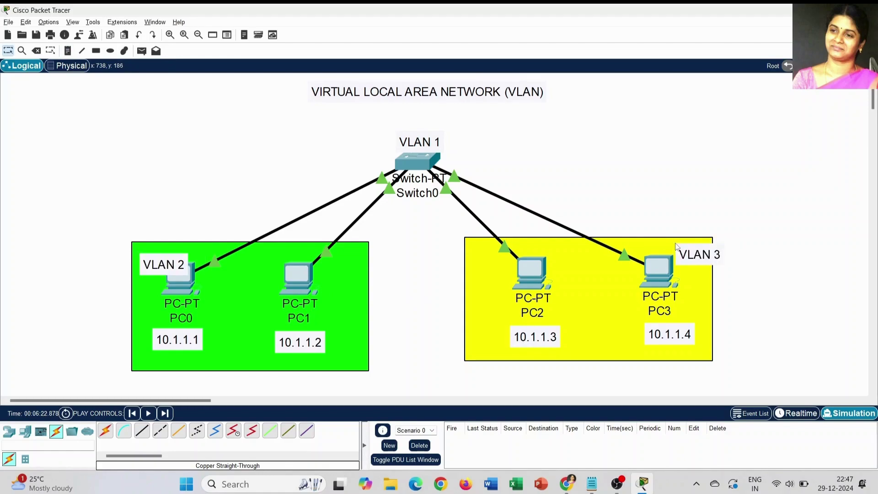
Move the VLAN 3 and VLAN 2 notes above their rectangles and raise VLAN 1 clear of the switch.
left_click_drag(698, 257, 691, 230)
left_click_drag(159, 266, 152, 227)
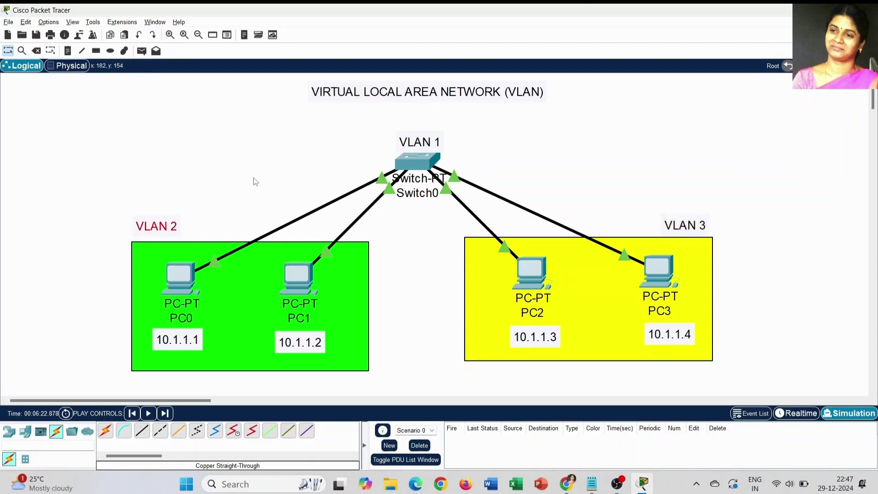
left_click(421, 142)
left_click_drag(420, 144, 422, 140)
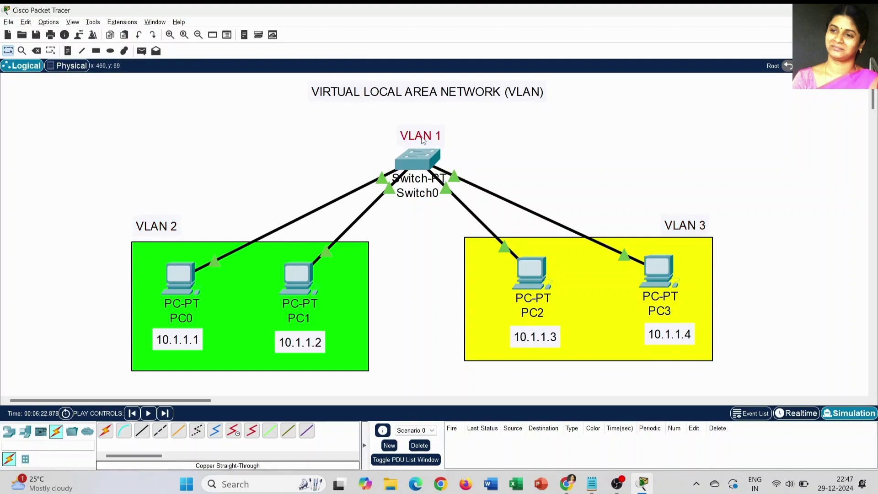
mouse_move(424, 155)
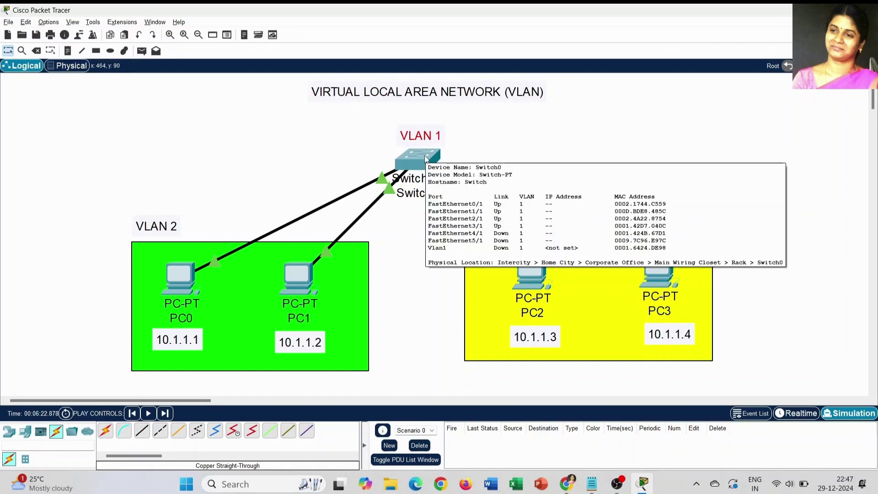
left_click(404, 308)
Add the notes HOME PC below the green rectangle and OFFICE PC below the yellow one, and adjust HOME PC's position.
key("n")
left_click(198, 380)
type("HOMEPC")
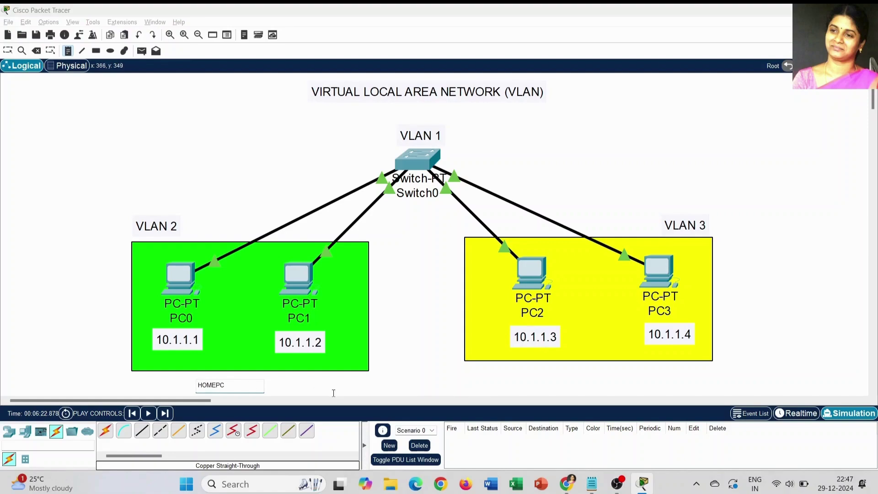
left_click(215, 387)
left_click(557, 373)
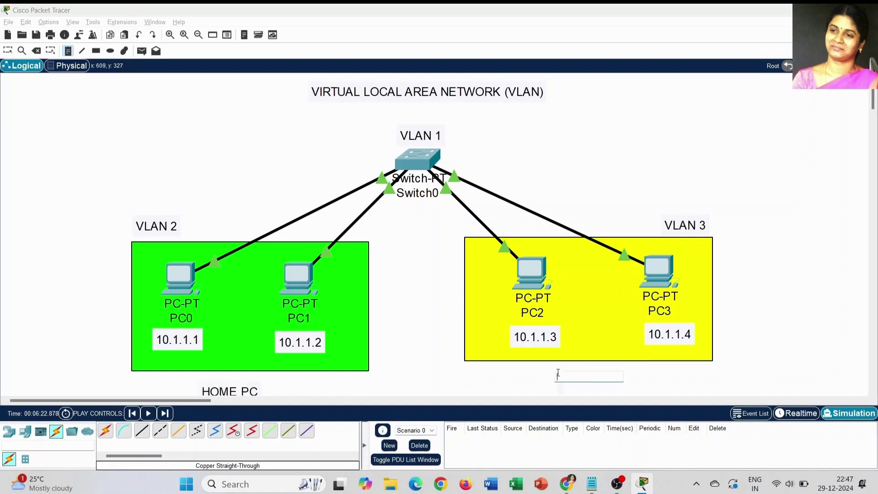
type("OFFICE PC")
key("Escape")
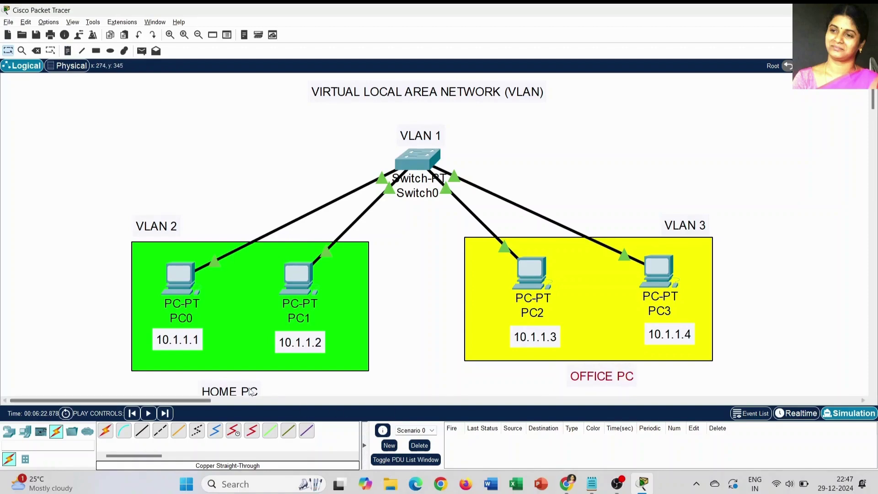
left_click_drag(247, 392, 258, 385)
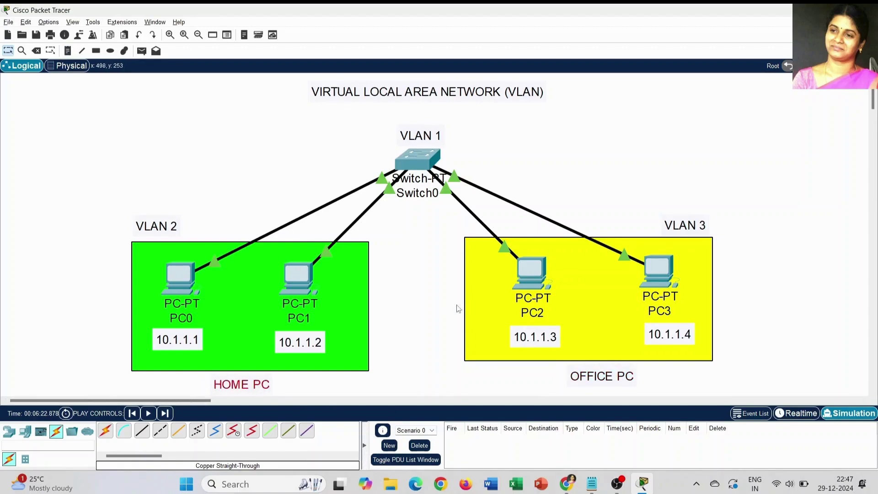
left_click(418, 333)
Open Switch0's command-line interface, keep the home PCs in view, and enter privileged mode with en.
left_click(420, 156)
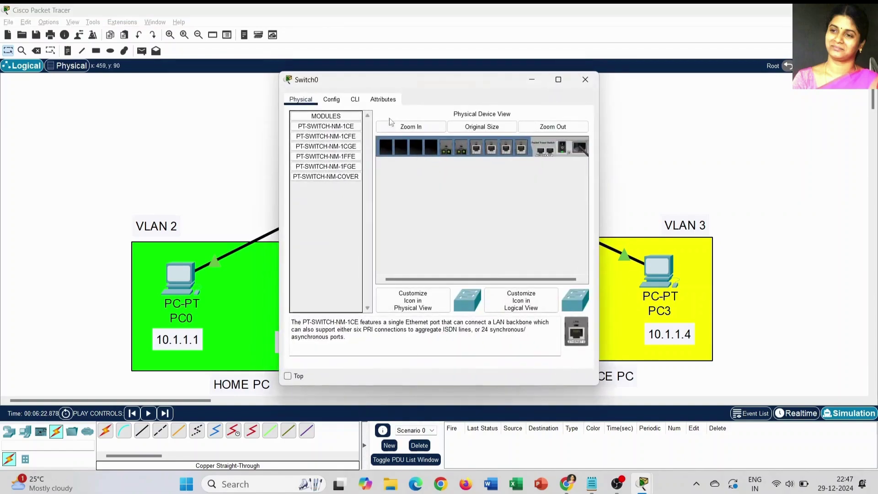
left_click(355, 100)
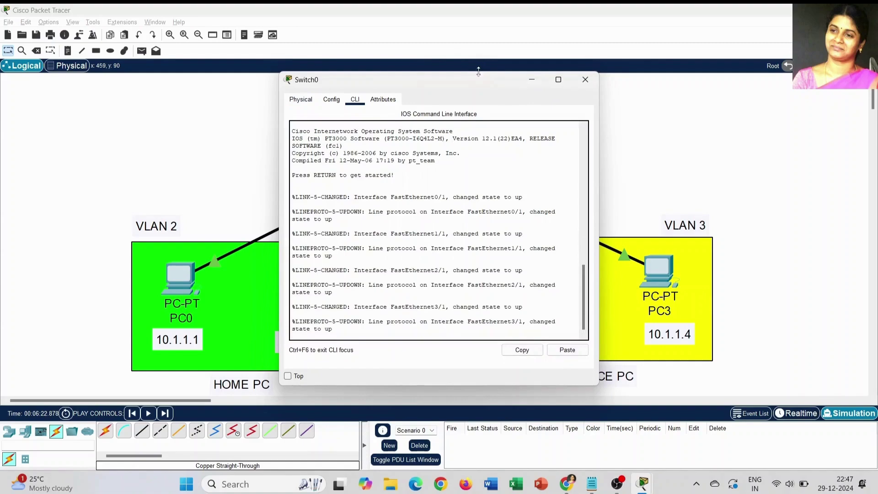
left_click_drag(483, 84, 622, 66)
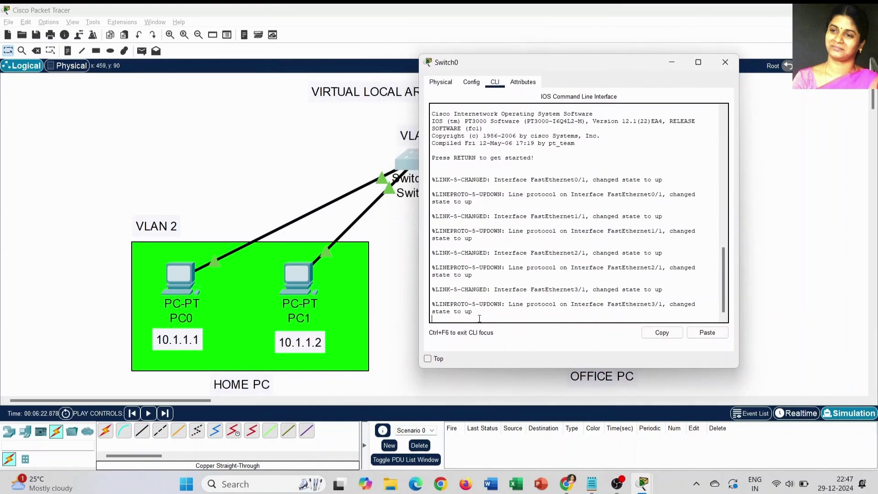
key("Return")
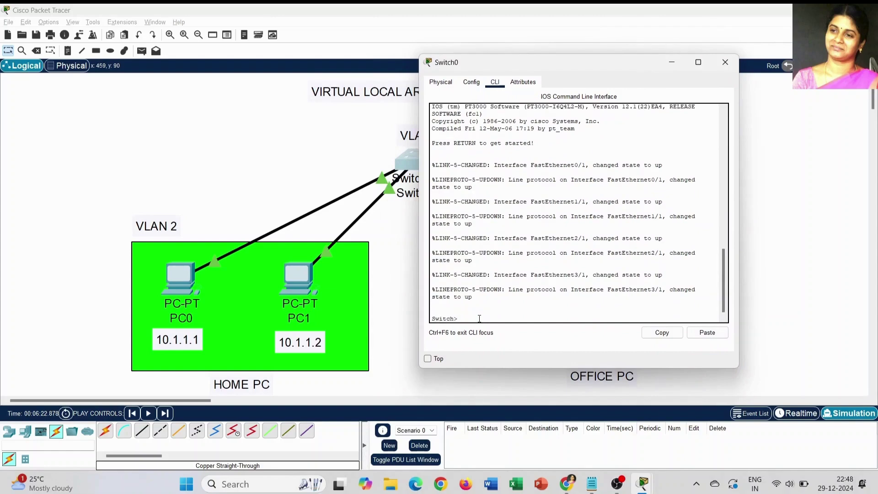
type("en")
key("Return")
Run enable at the switch prompt and enter global configuration mode with conf t.
type("ebl")
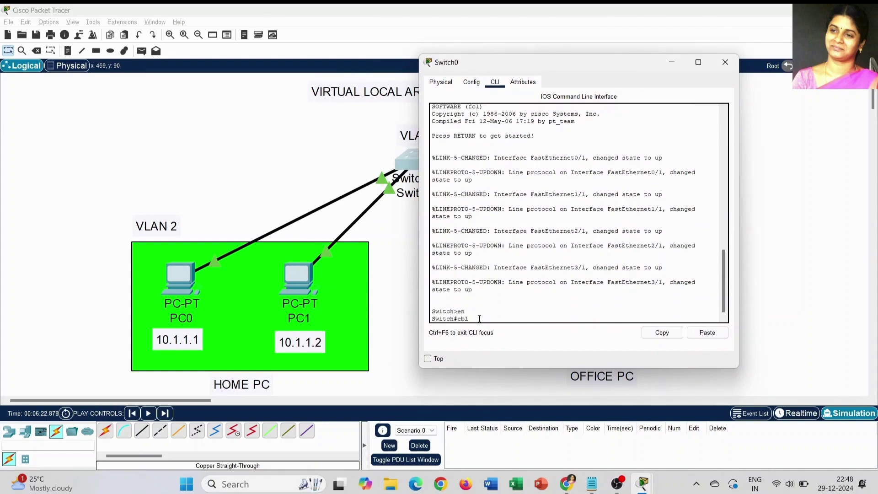
type("ab")
key("BackSpace")
key("BackSpace")
key("BackSpace")
key("BackSpace")
type("nable")
key("Return")
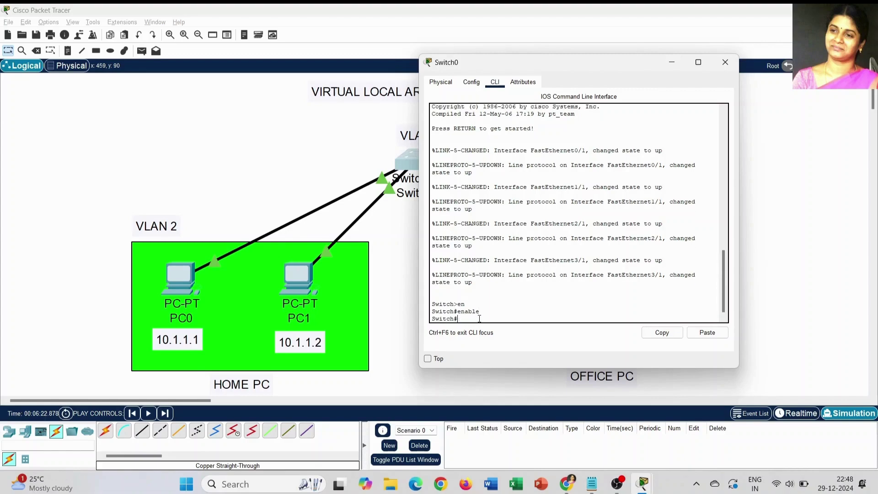
type("conf t")
key("Return")
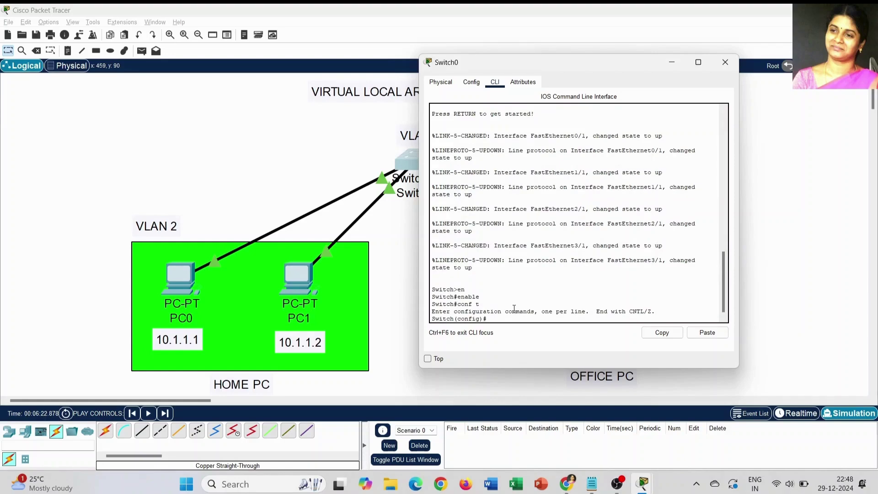
Create VLAN 2 on the switch, name it homepc, and return to global configuration mode.
type("vlan 2")
key("Return")
type("name home")
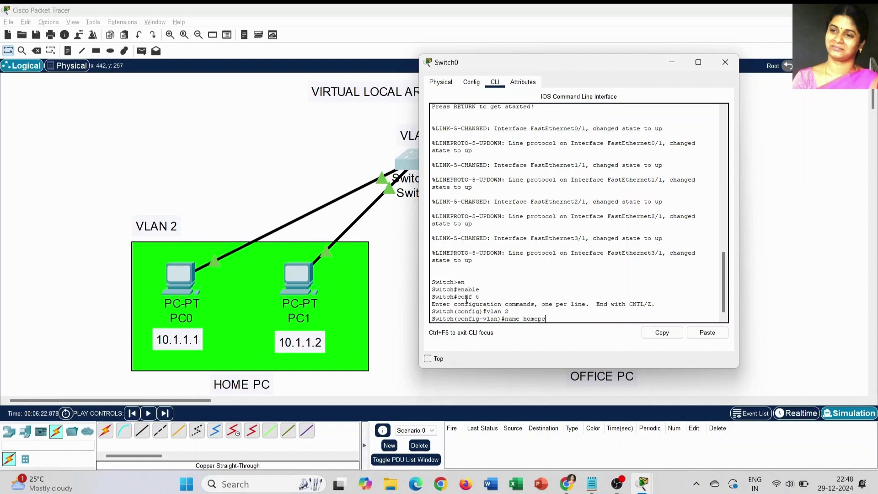
type("pc")
key("Return")
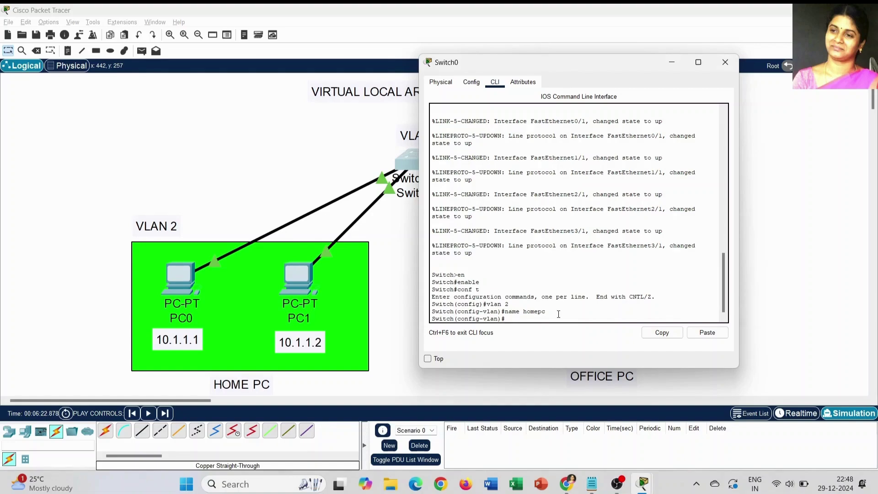
type("exit")
key("Return")
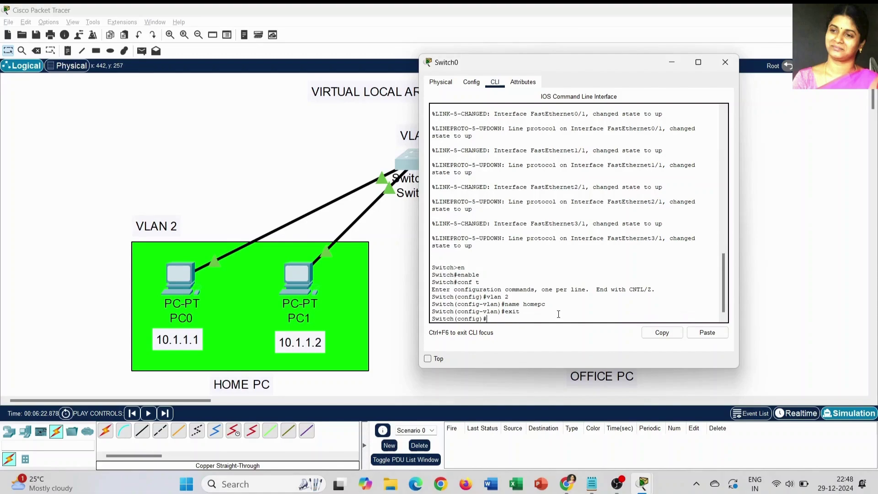
Create VLAN 3 on the switch, name it officepc, and return to global configuration mode.
type("vlan 3")
key("Return")
type("name officepc")
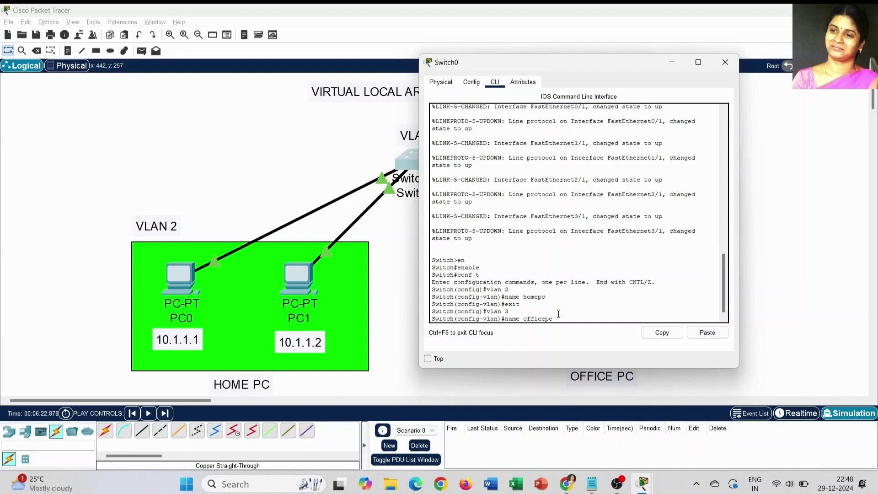
key("Return")
type("exit")
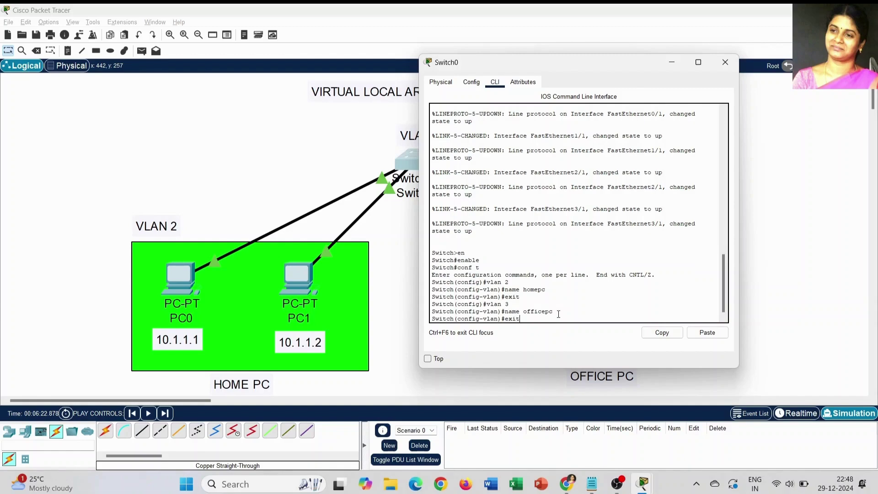
key("Return")
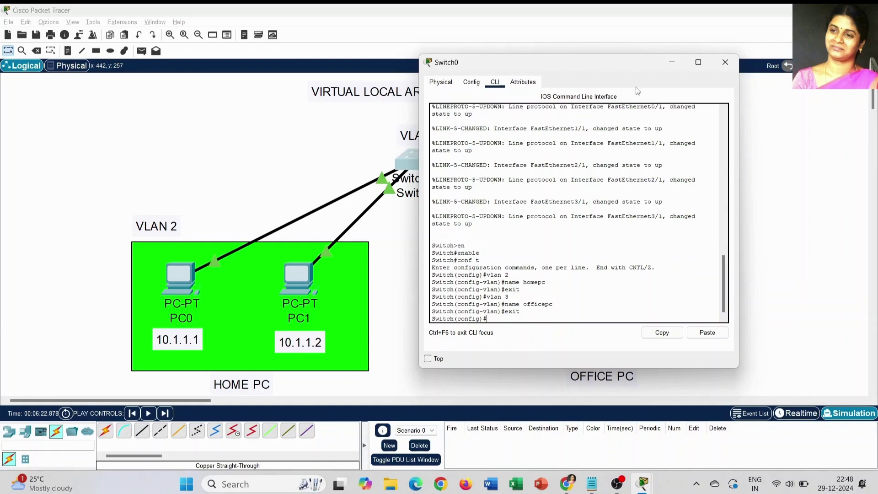
Assign interface fastethernet 0/1 to VLAN 2 with switchport access vlan 2 and exit interface configuration.
left_click_drag(617, 62, 640, 43)
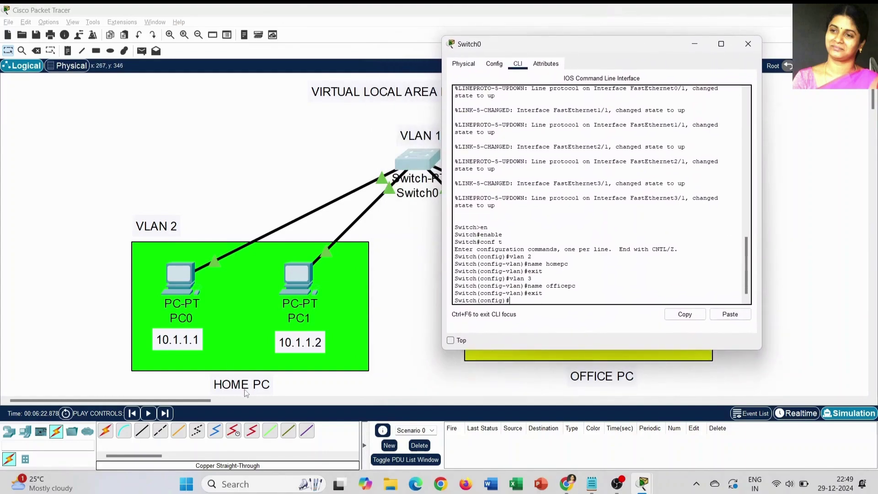
left_click(525, 301)
left_click_drag(629, 47, 618, 59)
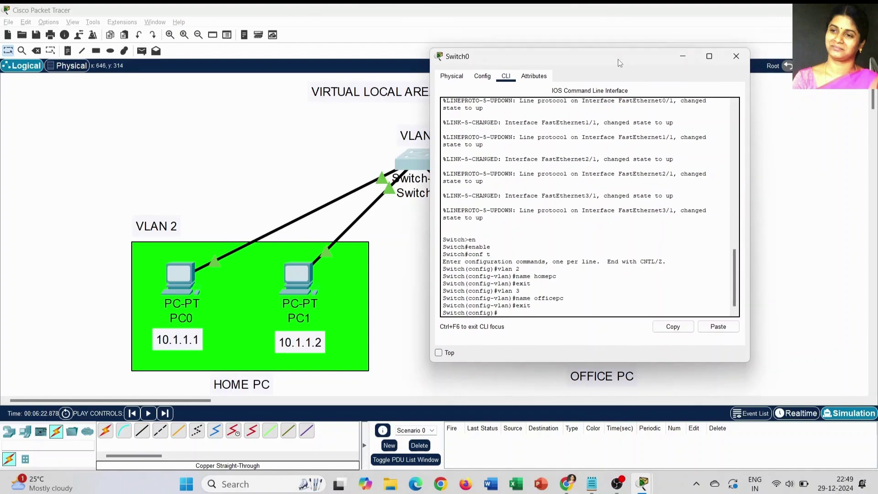
type("interface fastethernet 0/1")
key("Return")
type("switch")
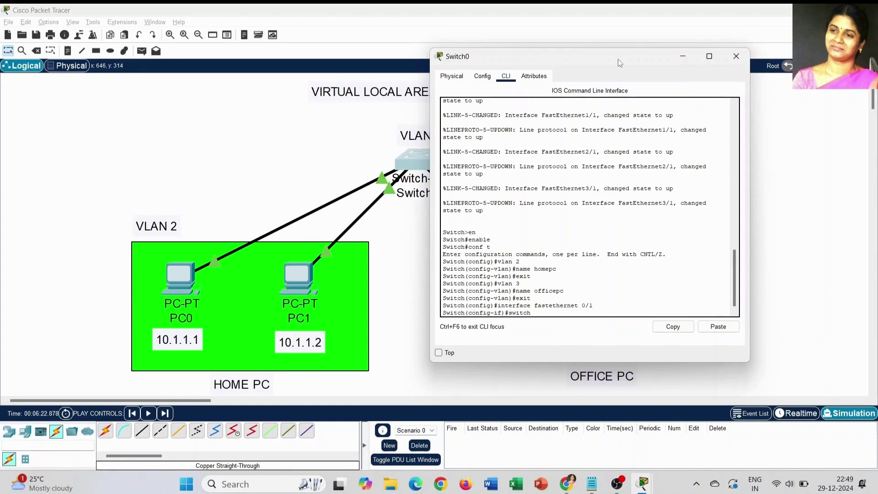
type("port access vlan 2")
key("Return")
type("exit")
key("Return")
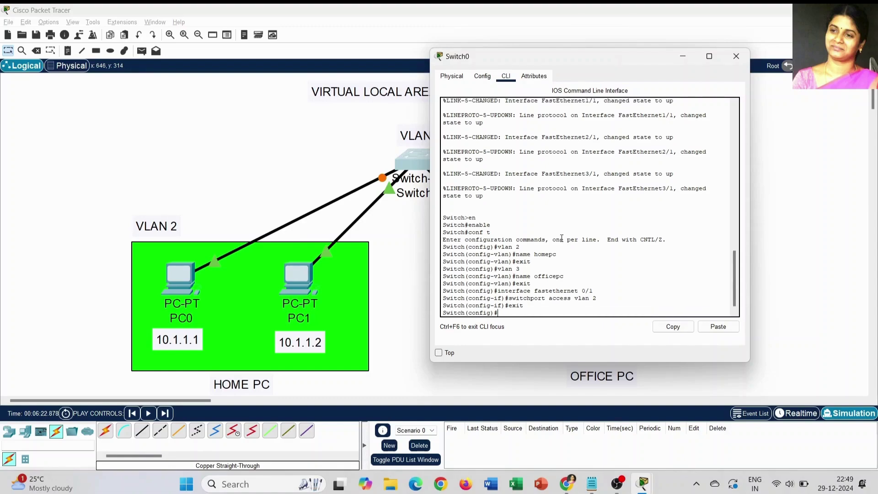
Assign interface fastethernet 1/1 to VLAN 2 with switchport access vlan 2 and exit interface configuration.
type("interface fastethernet 1/1")
key("Return")
type("switchport")
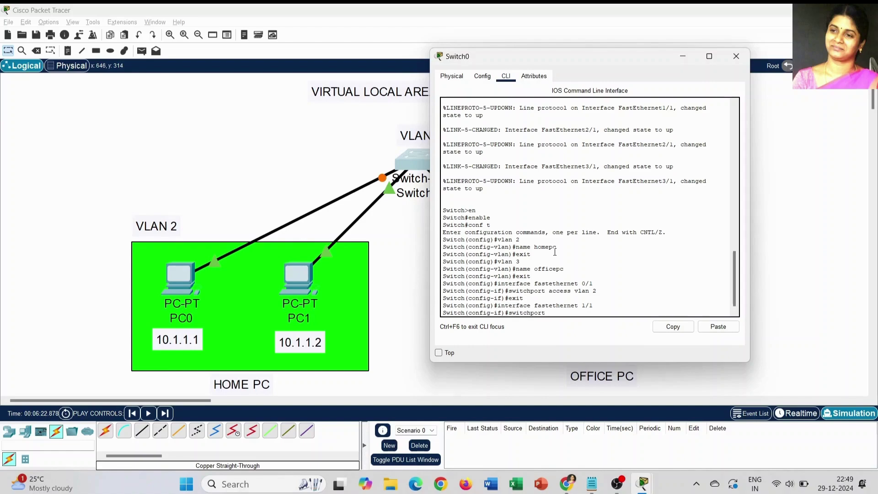
type("access vlan 2")
key("Return")
type("exit")
key("Return")
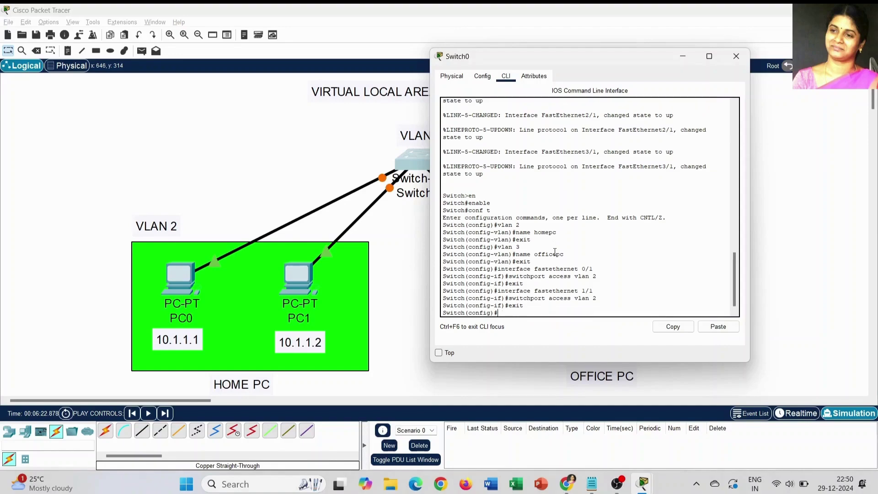
Assign interface fastethernet 2/1 to VLAN 3 with switchport access vlan 3 and exit interface configuration.
type("interface fastethernet 2/1")
key("Return")
type("switchport acc")
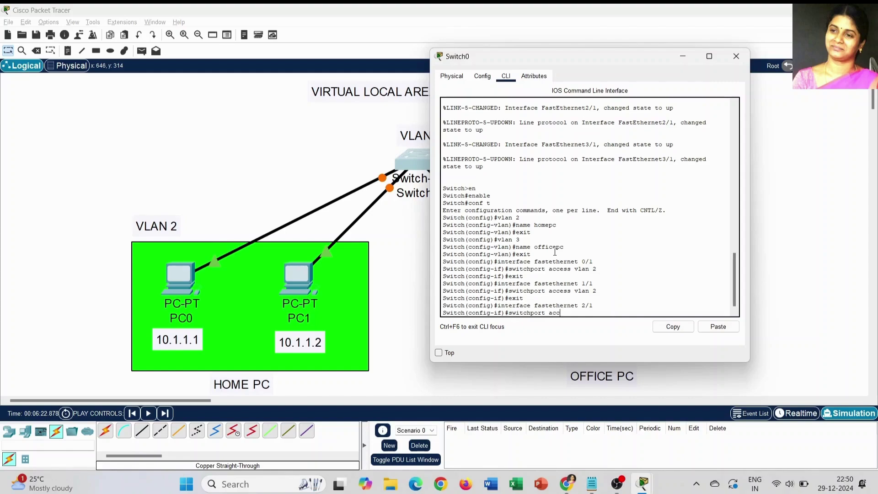
type("ess vlan 3")
key("Return")
type("exit")
key("Return")
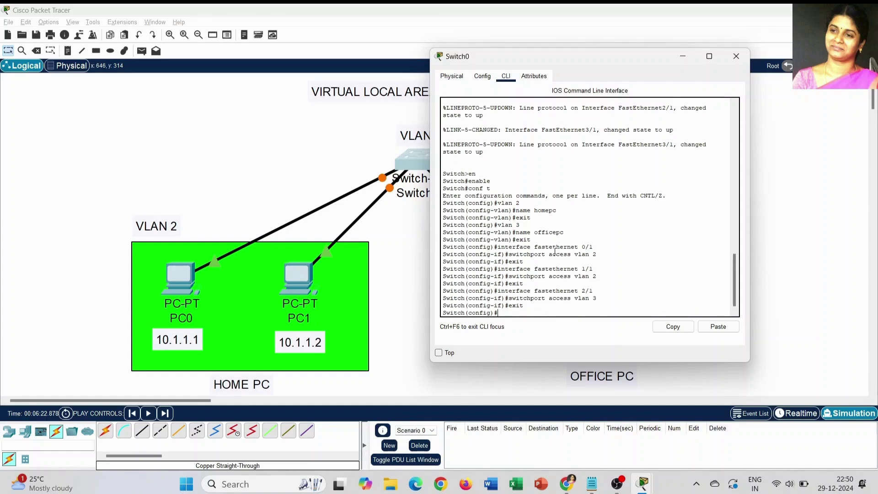
Assign interface fastethernet 3/1 to VLAN 3 with switchport access vlan 3 and exit interface configuration.
type("interface fastethernet")
type("3/1")
key("Return")
type("switchport access vlan 3")
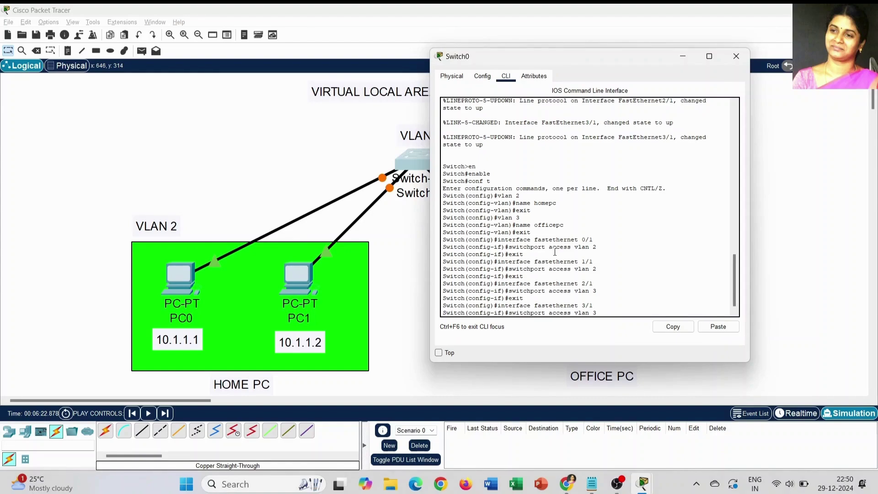
key("Return")
type("exit")
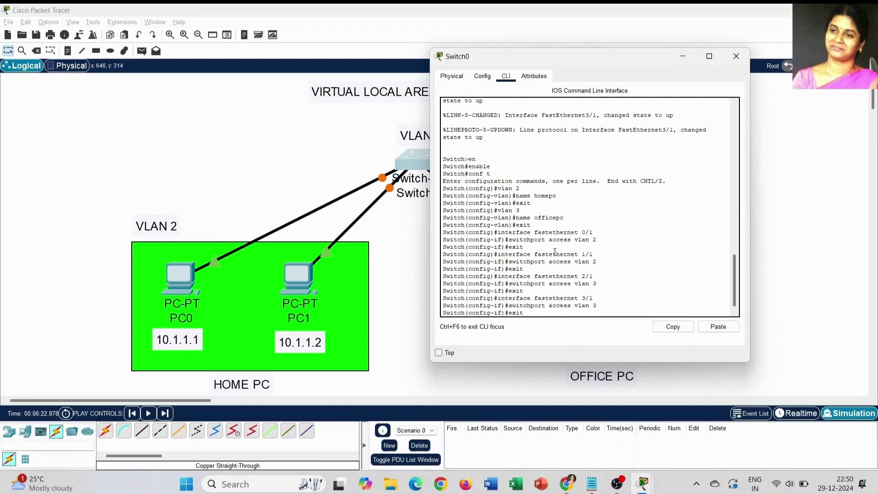
key("Return")
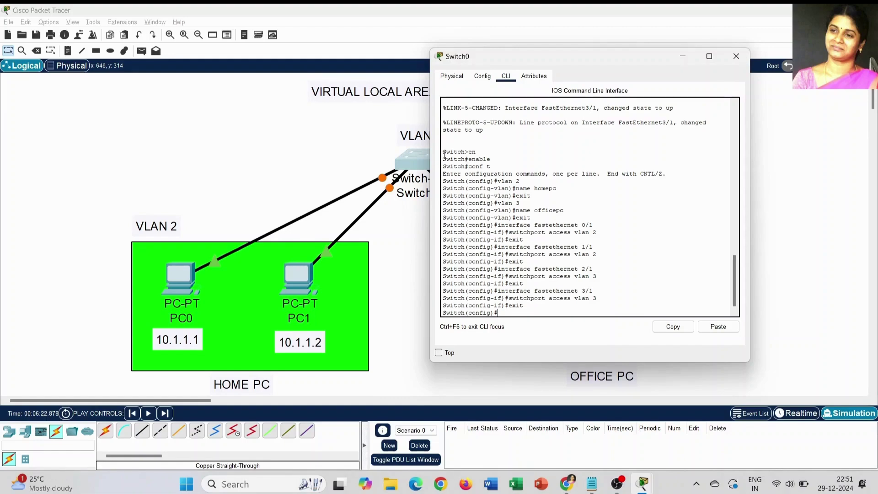
Review the full sequence of VLAN commands entered on the switch and close the Switch0 window.
left_click_drag(444, 154, 526, 312)
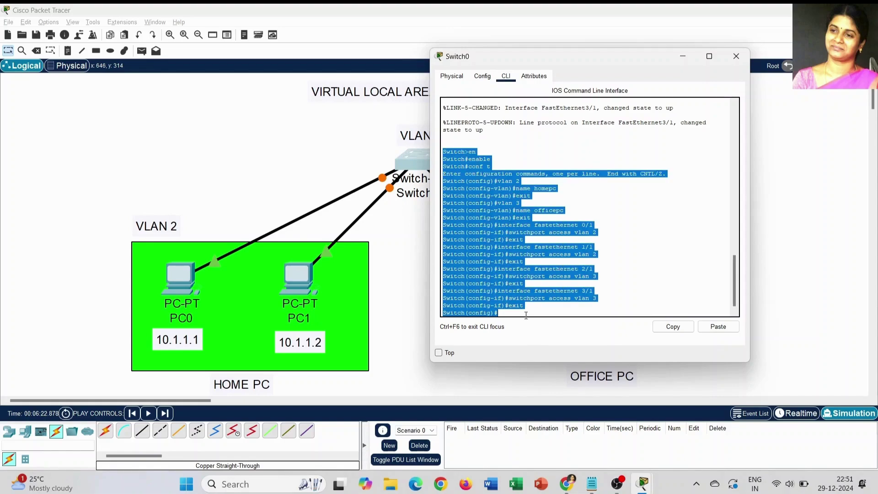
left_click(591, 335)
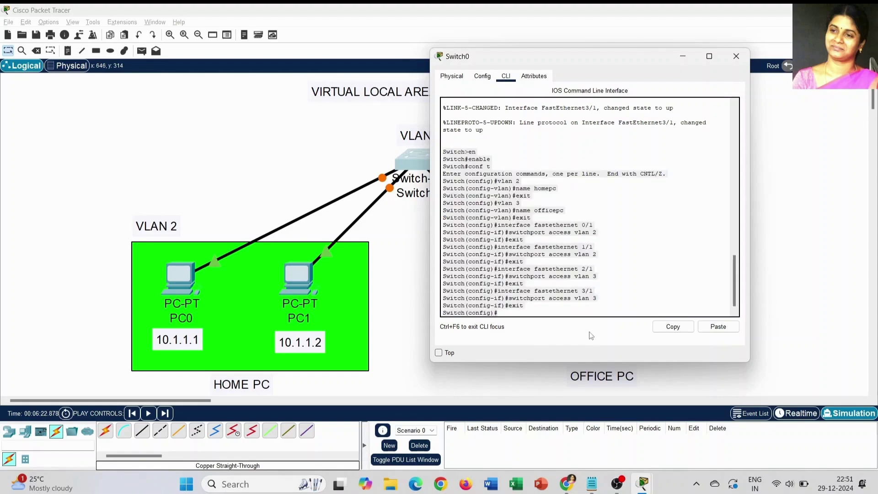
left_click(656, 256)
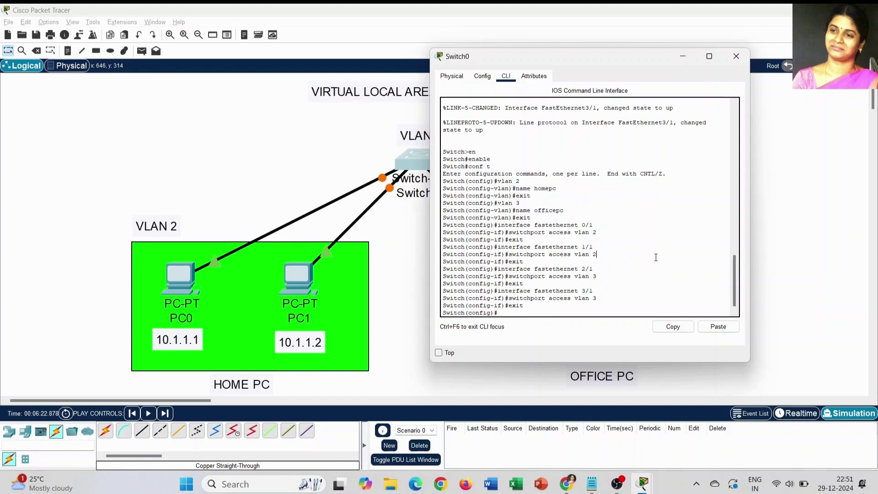
left_click(736, 56)
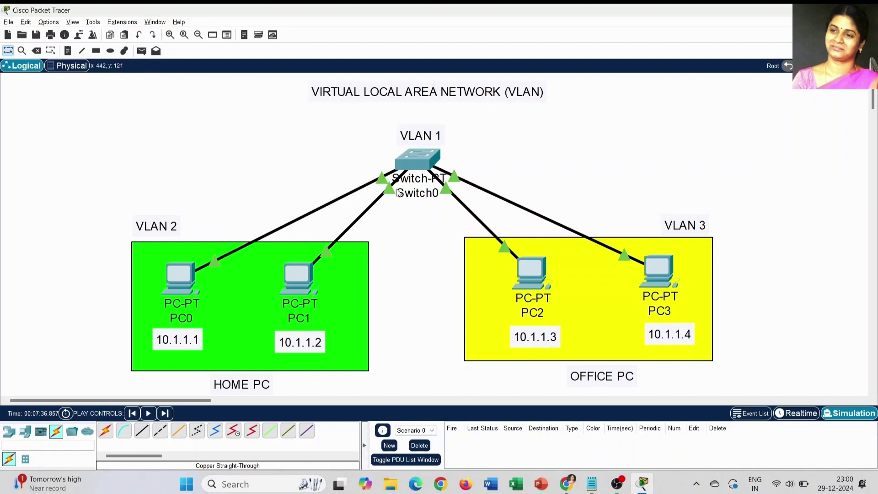
Send a simple PDU from PC0 to PC1, check it in realtime, and play it in simulation mode.
left_click(142, 50)
left_click(171, 277)
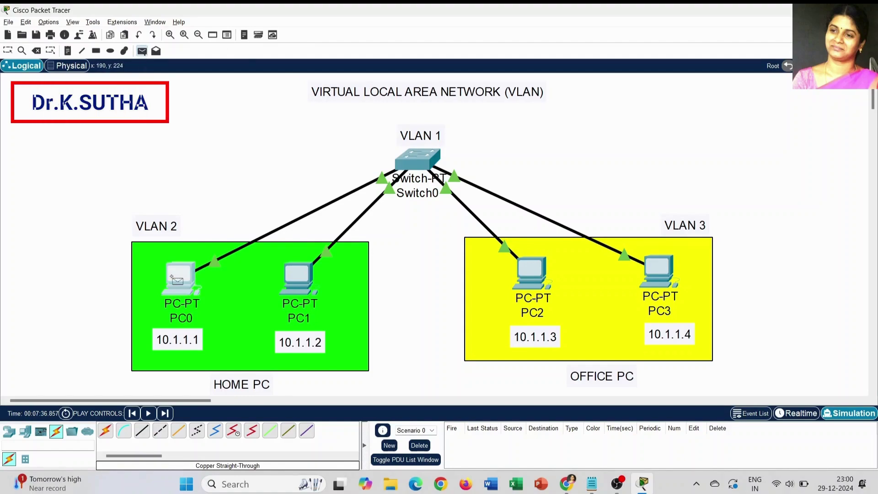
left_click(303, 286)
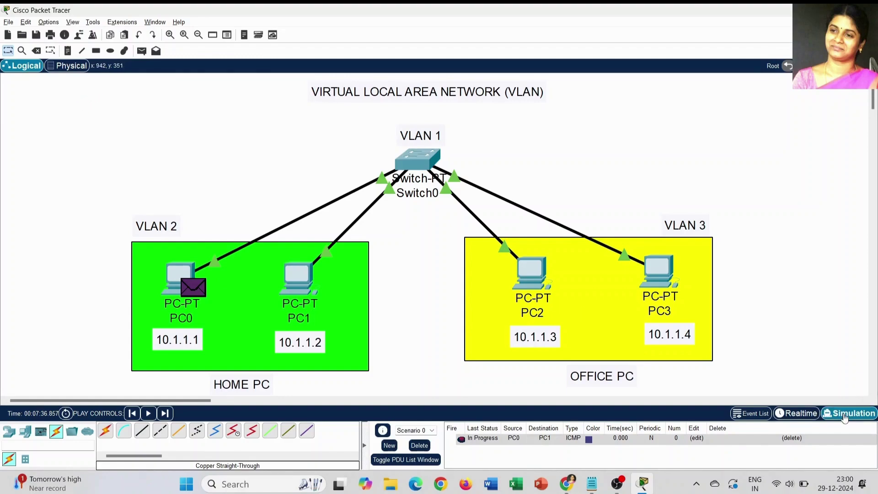
left_click(798, 414)
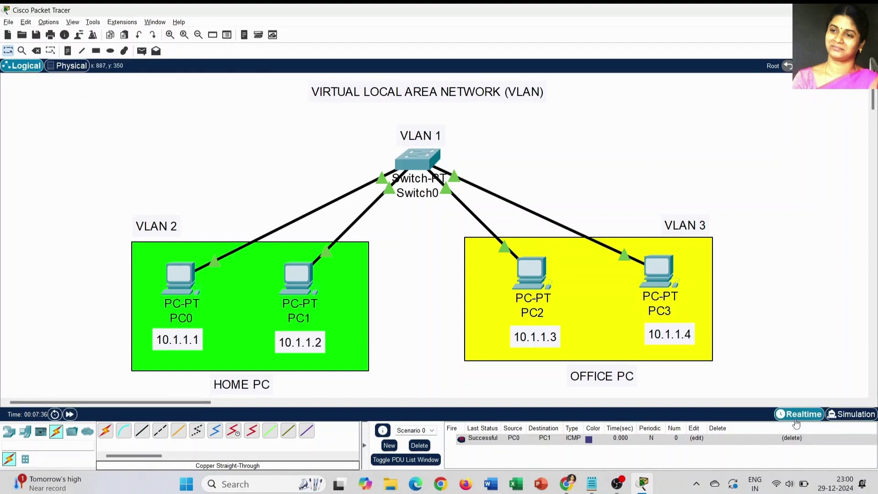
left_click(856, 415)
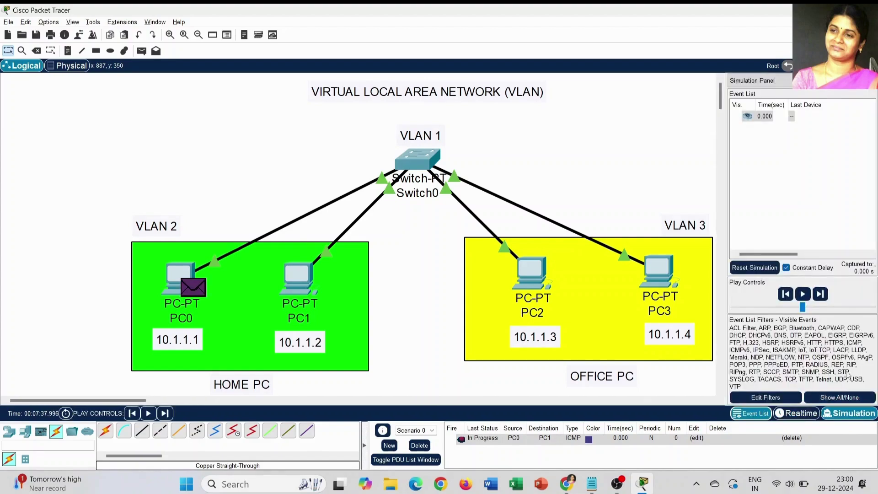
left_click(804, 296)
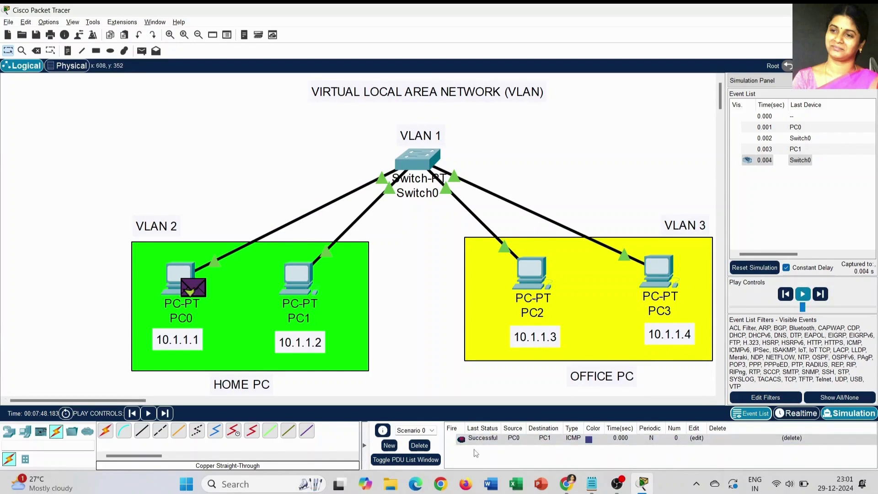
Delete the current PDU scenario and add a simple PDU from PC1 to PC3.
left_click(420, 446)
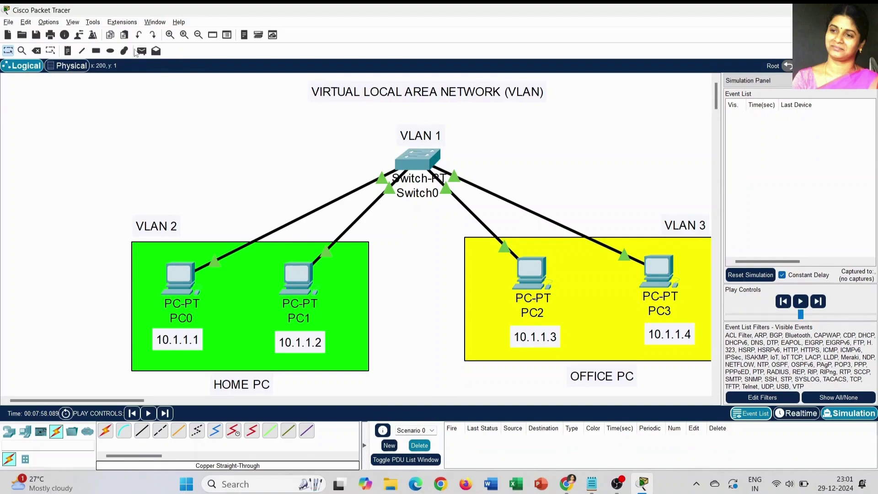
left_click(140, 52)
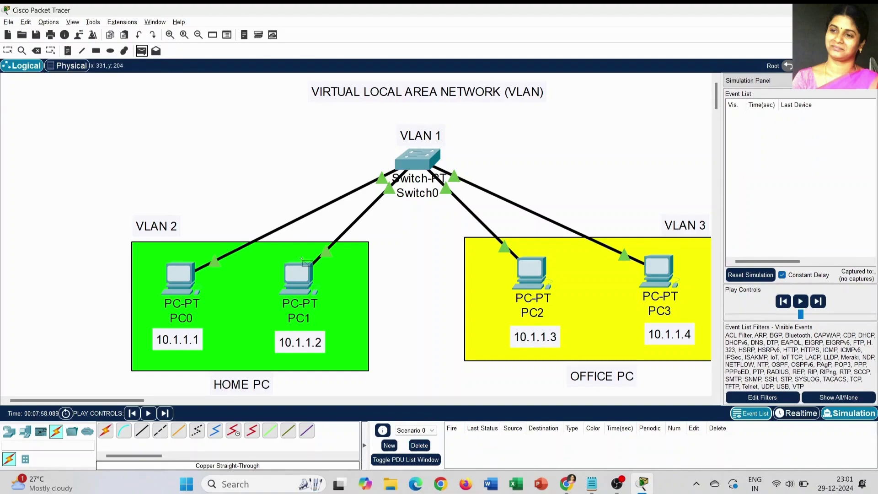
left_click(300, 272)
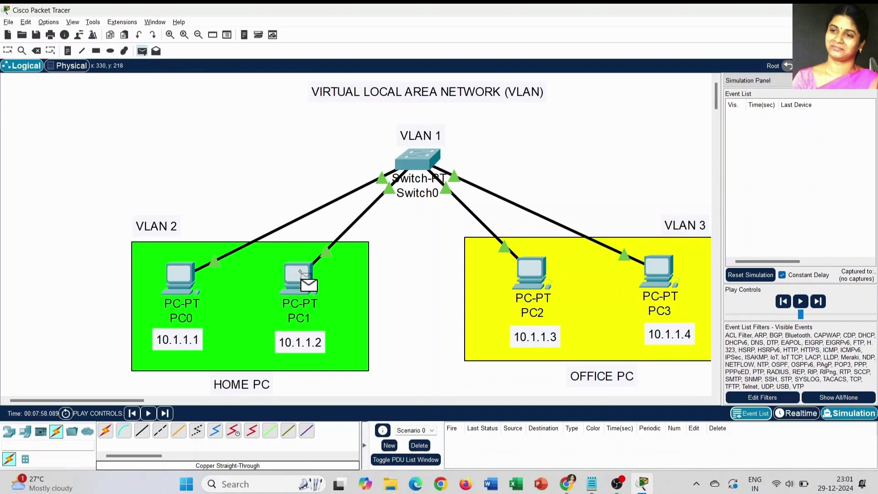
left_click(658, 272)
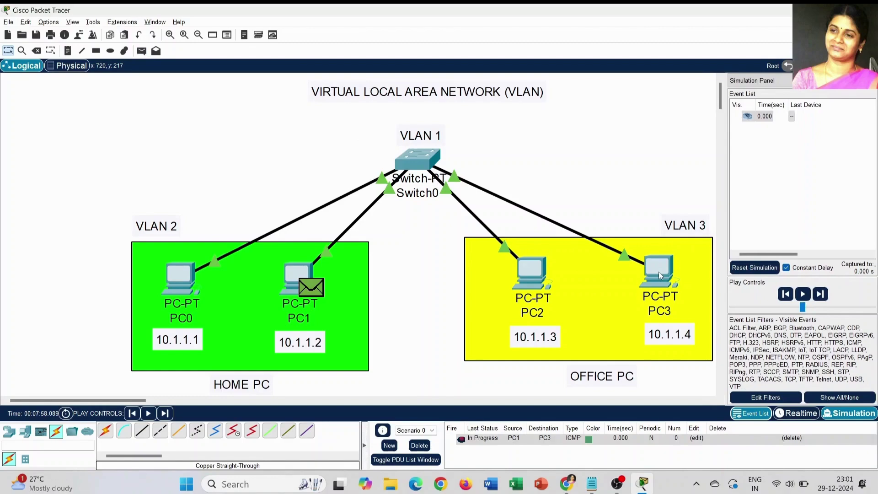
Play the PC1-to-PC3 packet simulation, stop it, and delete its scenario.
left_click(803, 295)
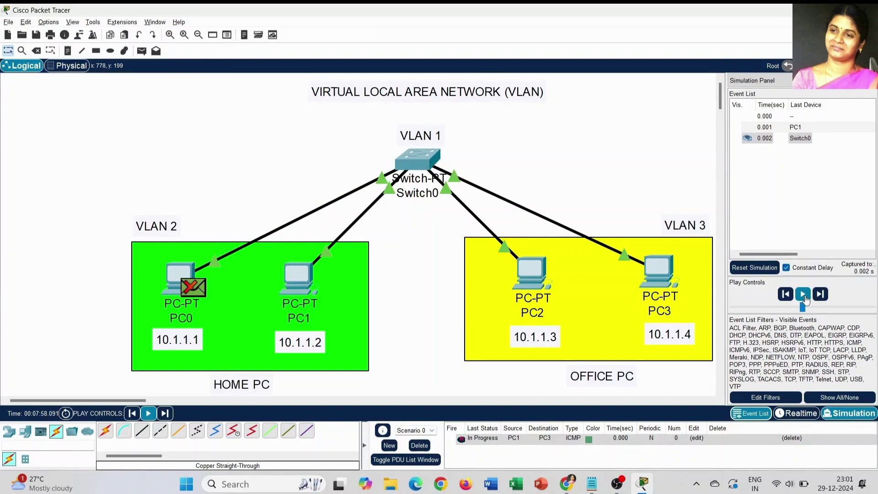
left_click(805, 296)
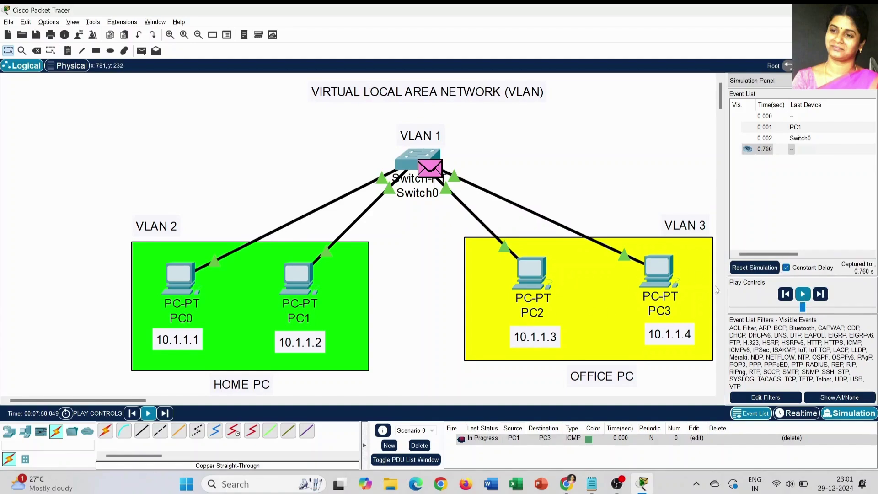
left_click(421, 445)
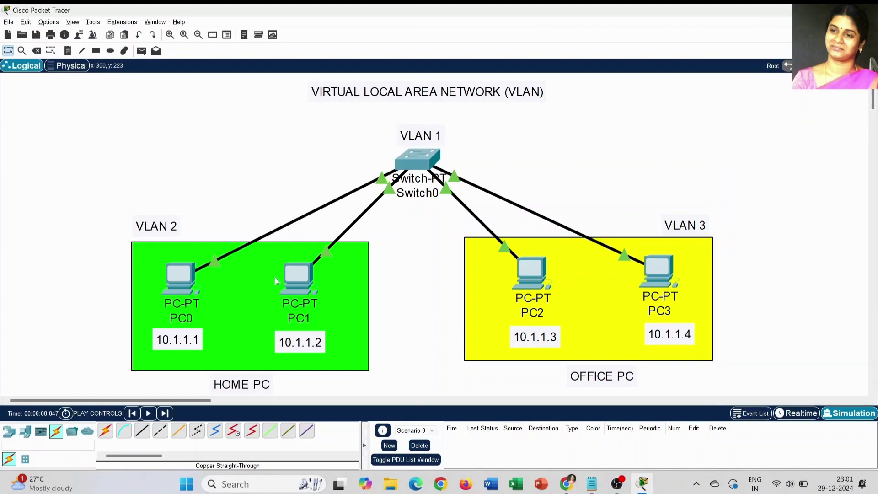
Open the Command Prompt on PC1 and run ping 10.1.1.1 to test connectivity within VLAN 2.
left_click(296, 286)
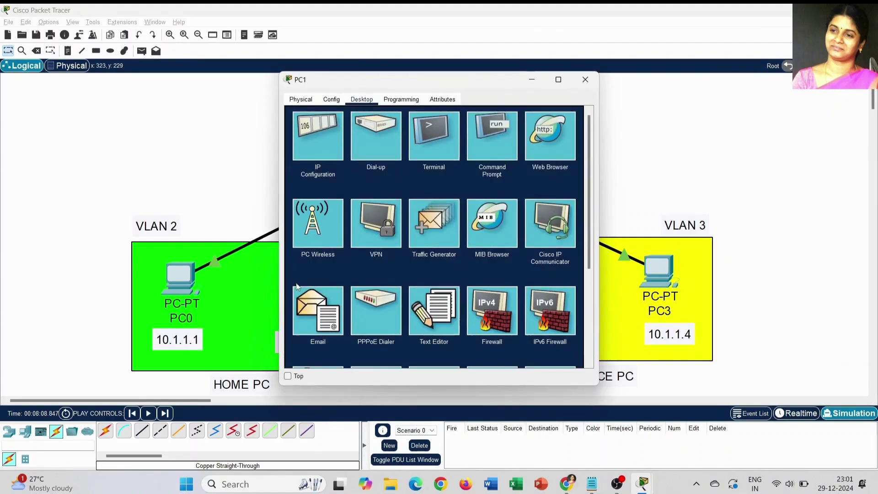
left_click(504, 147)
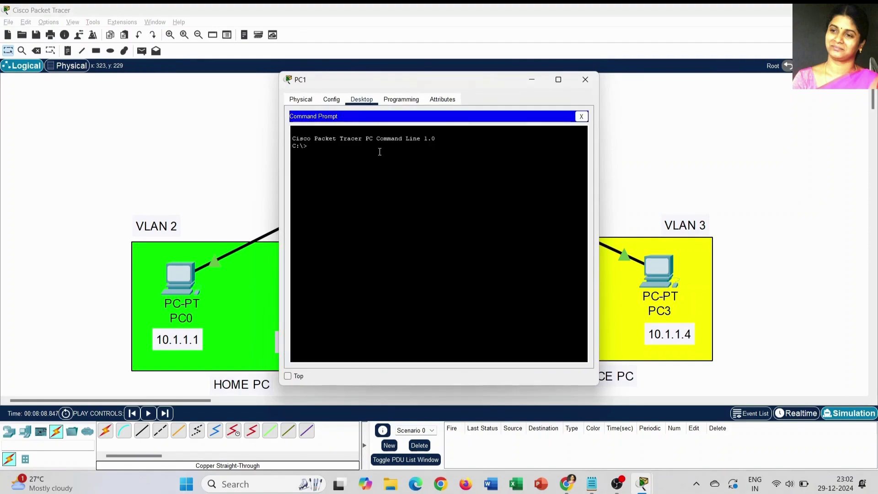
type("ping 10.1.1.1")
key("Return")
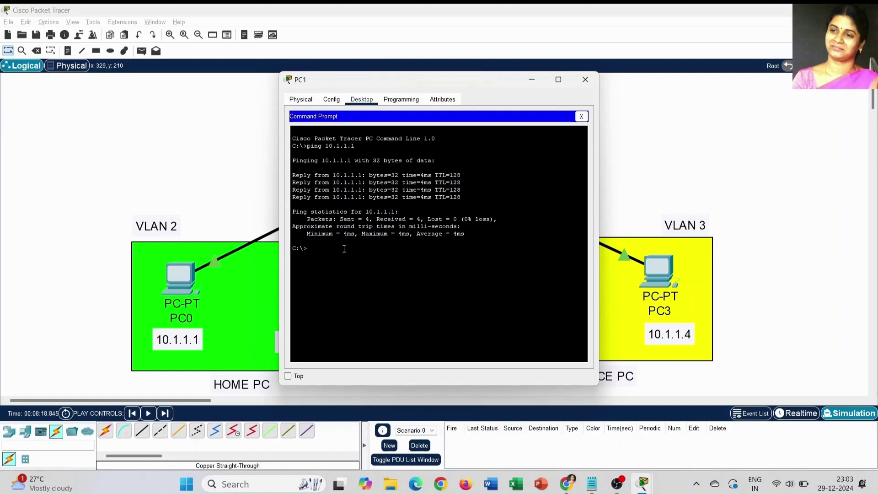
Run ping 10.1.1.4 from PC1 to test connectivity to VLAN 3, and close the PC1 window.
type("ping 10.1.1.4")
key("Return")
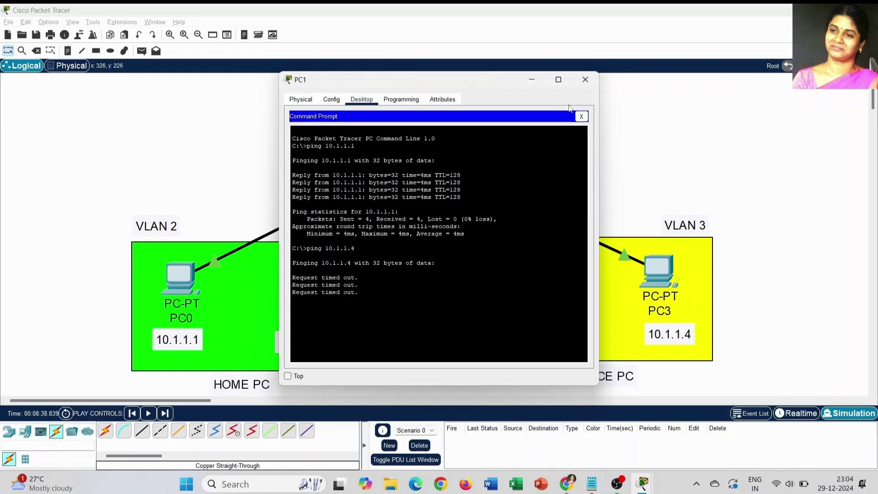
left_click(585, 81)
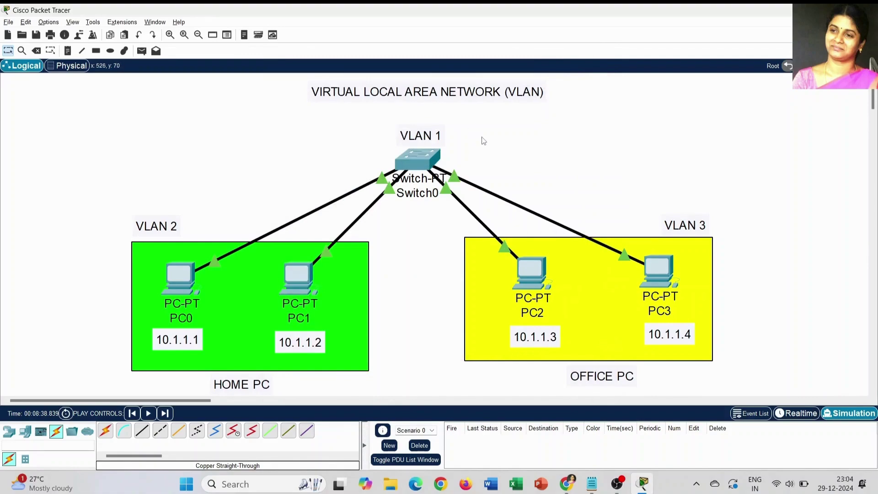